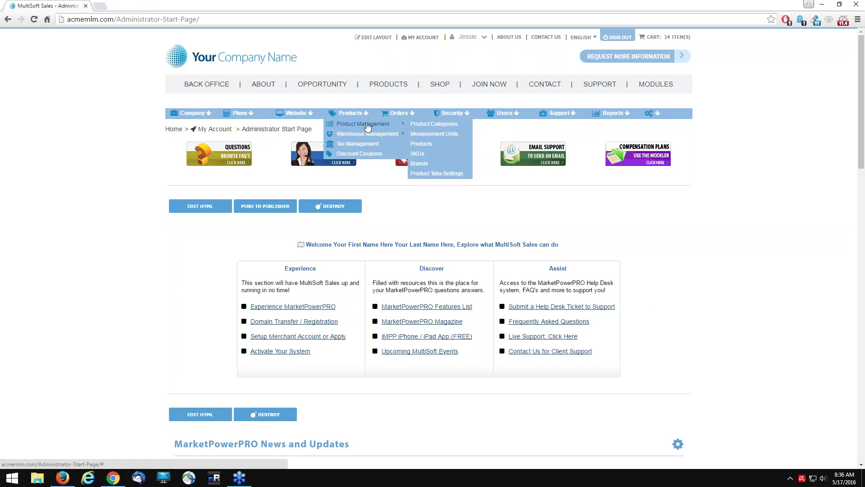
Step: Open the product list of Product Management and look over the existing cosmetics products
{"action": "left_click", "coordinate": [421, 144]}
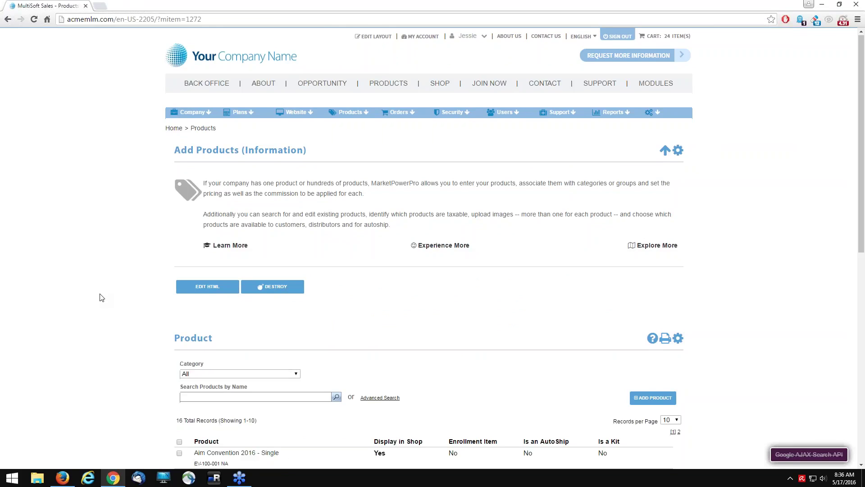
{"action": "scroll", "coordinate": [101, 297], "scroll_direction": "down", "scroll_amount": 4}
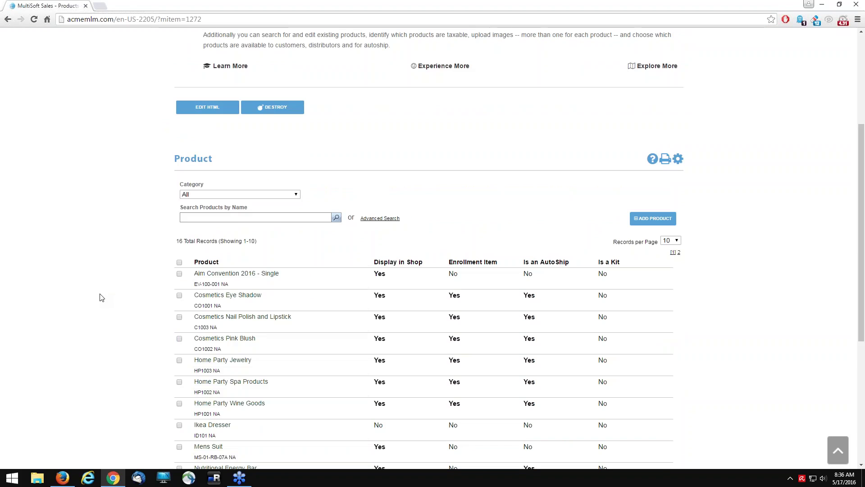
{"action": "scroll", "coordinate": [102, 297], "scroll_direction": "down", "scroll_amount": 2}
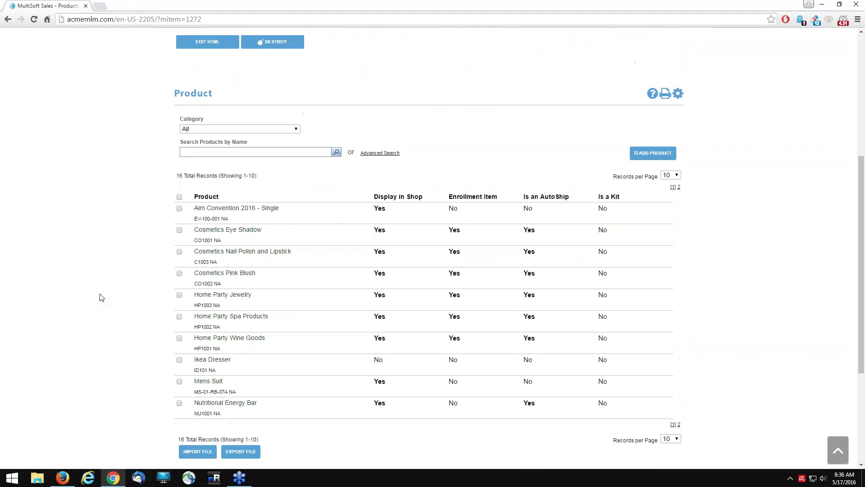
{"action": "mouse_move", "coordinate": [252, 205]}
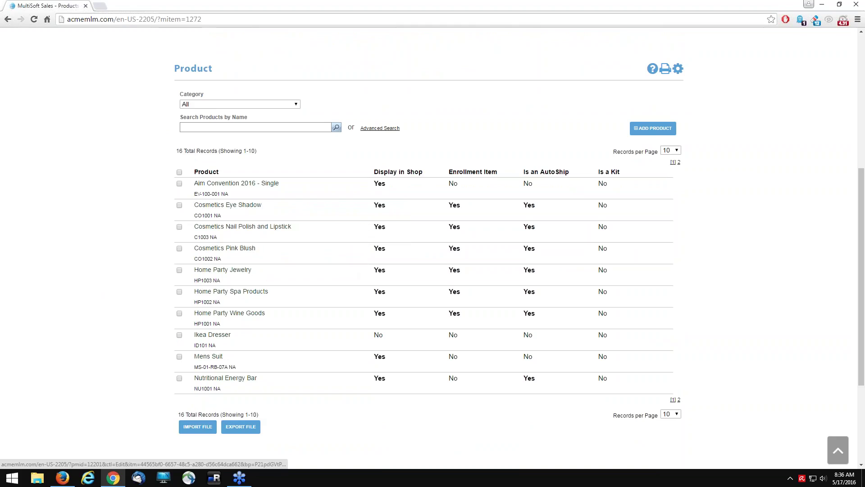
{"action": "mouse_move", "coordinate": [279, 227]}
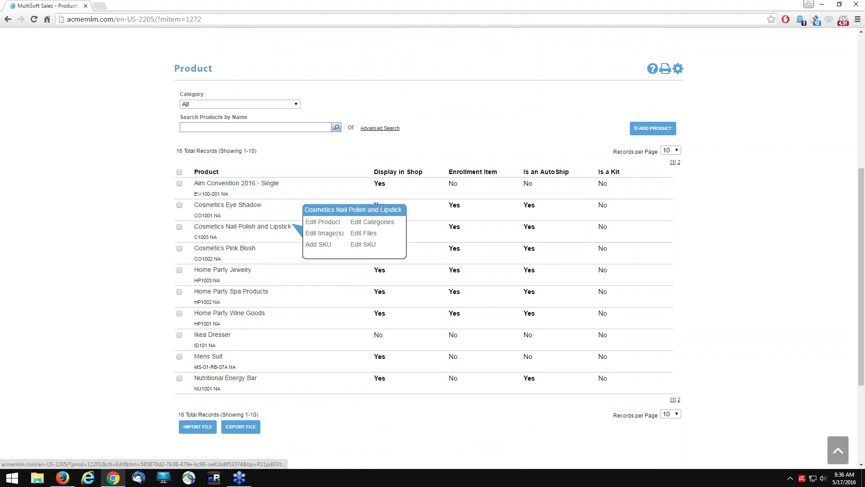
Step: Mark the Cosmetics Eye Shadow product as available for kit and save it
{"action": "left_click", "coordinate": [232, 211]}
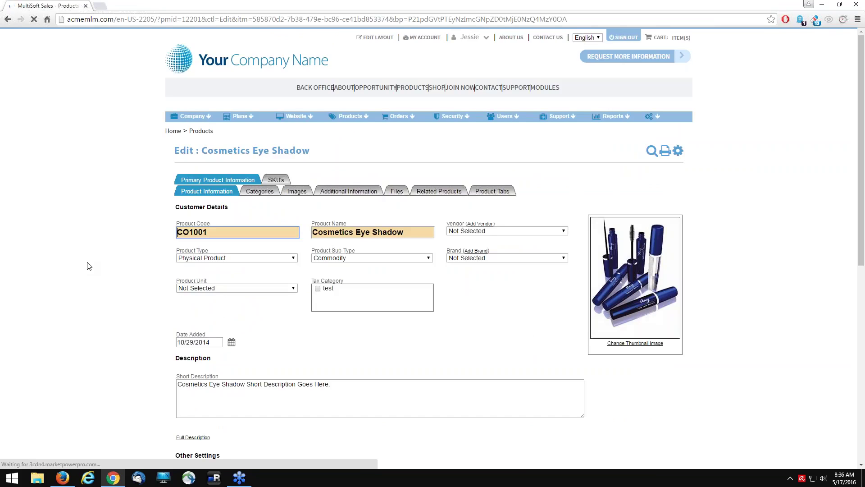
{"action": "scroll", "coordinate": [89, 266], "scroll_direction": "down", "scroll_amount": 5}
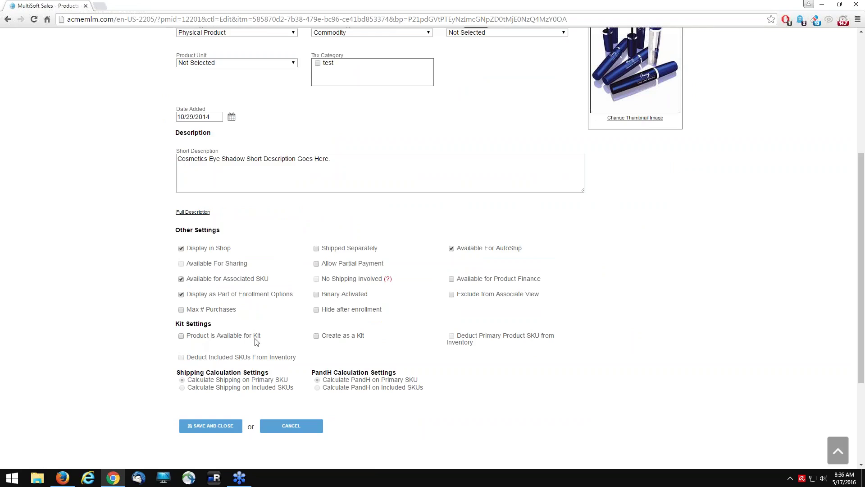
{"action": "left_click", "coordinate": [181, 336]}
{"action": "left_click", "coordinate": [219, 432]}
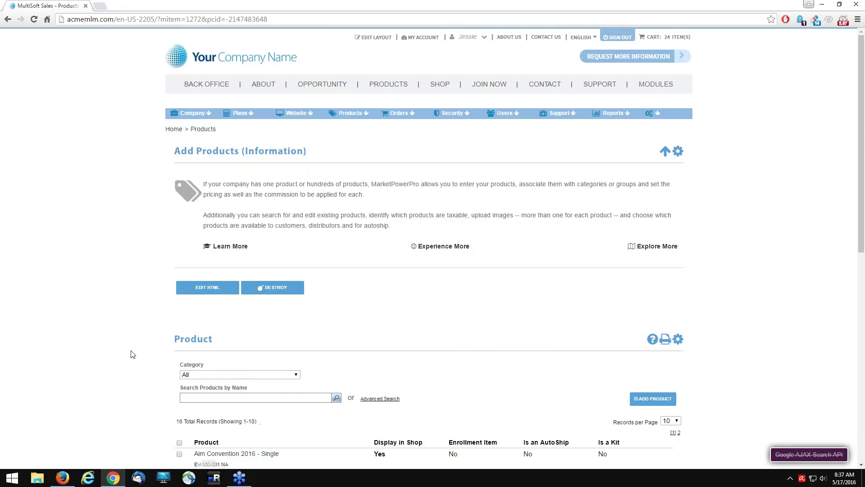
Step: Mark the Cosmetics Nail Polish and Lipstick product as available for kit and save it
{"action": "scroll", "coordinate": [133, 355], "scroll_direction": "down", "scroll_amount": 5}
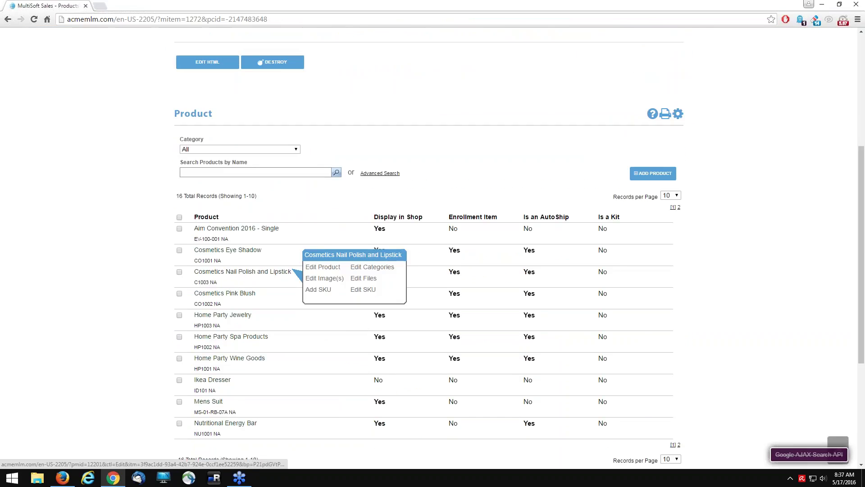
{"action": "left_click", "coordinate": [241, 274]}
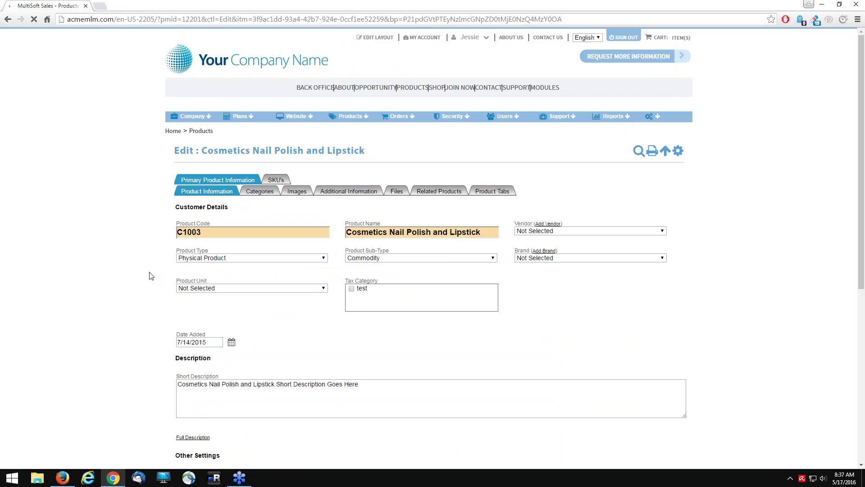
{"action": "scroll", "coordinate": [133, 295], "scroll_direction": "down", "scroll_amount": 5}
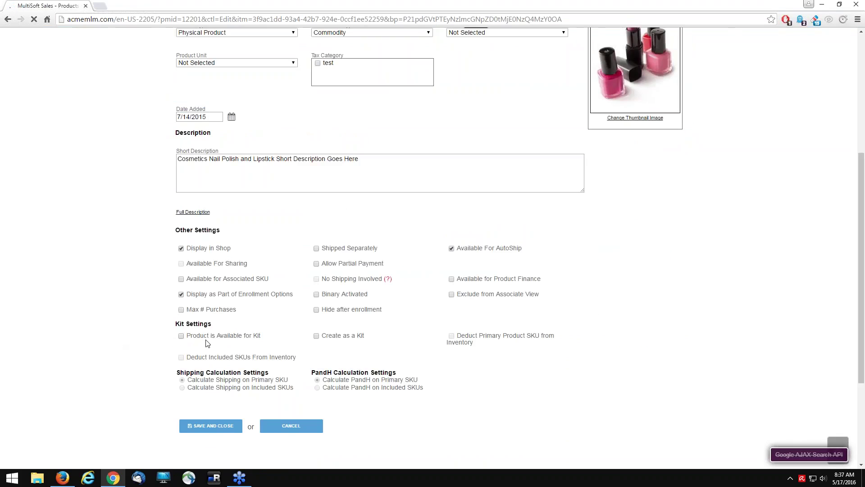
{"action": "left_click", "coordinate": [181, 335]}
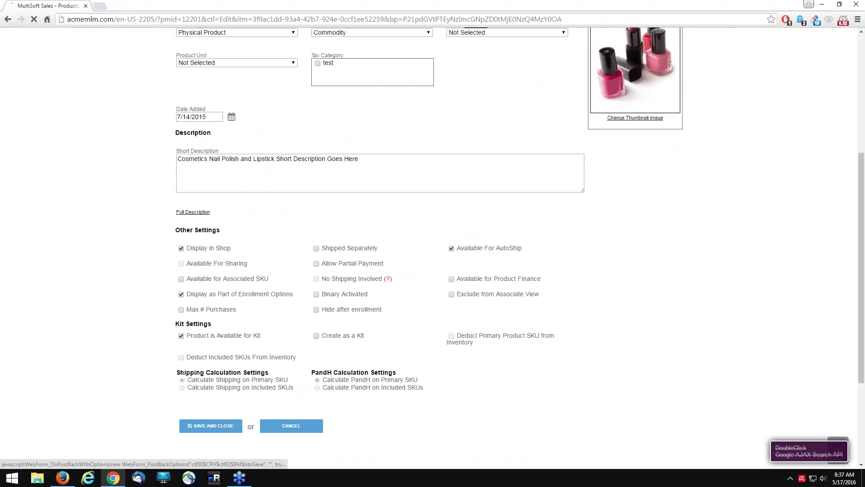
{"action": "left_click", "coordinate": [211, 426]}
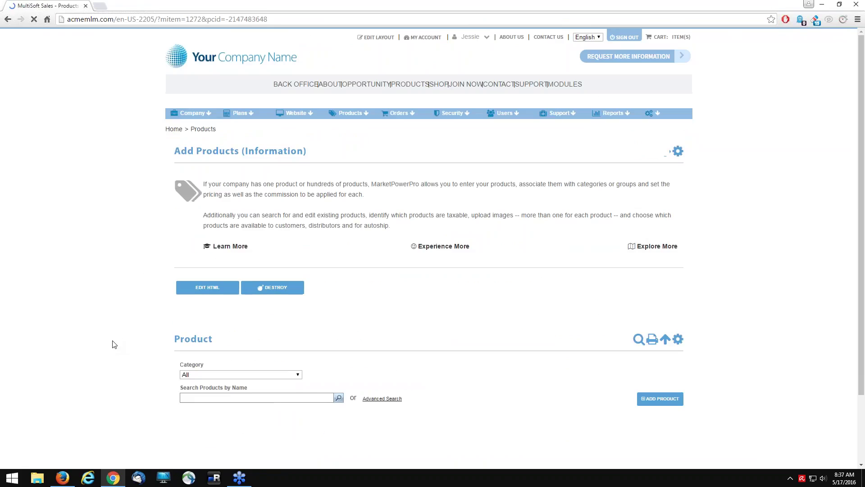
Step: Mark the Cosmetics Pink Blush product as available for kit and save it
{"action": "scroll", "coordinate": [114, 345], "scroll_direction": "down", "scroll_amount": 3}
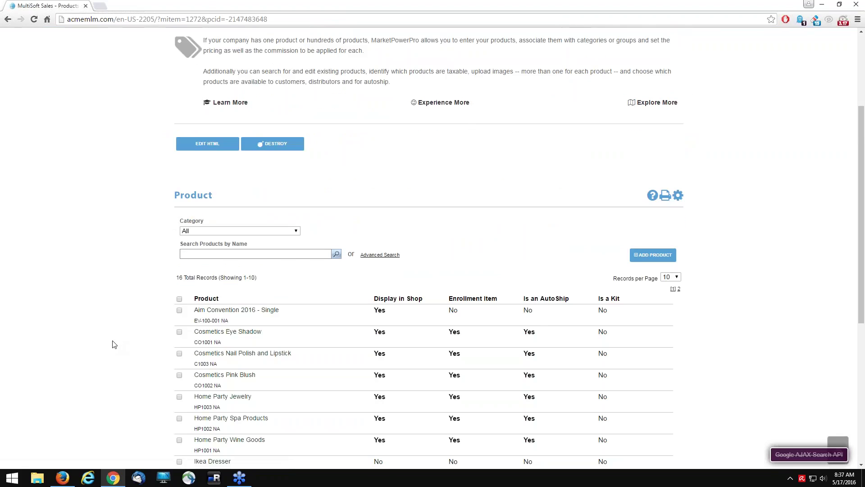
{"action": "left_click", "coordinate": [238, 378]}
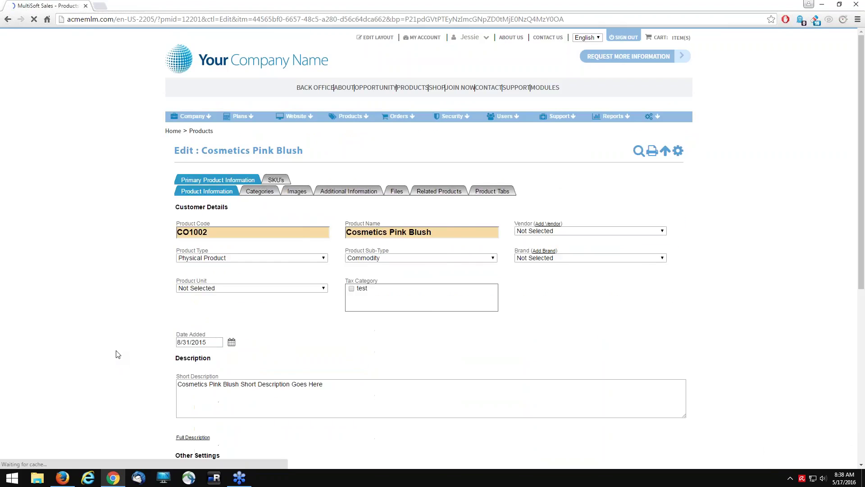
{"action": "scroll", "coordinate": [116, 354], "scroll_direction": "down", "scroll_amount": 7}
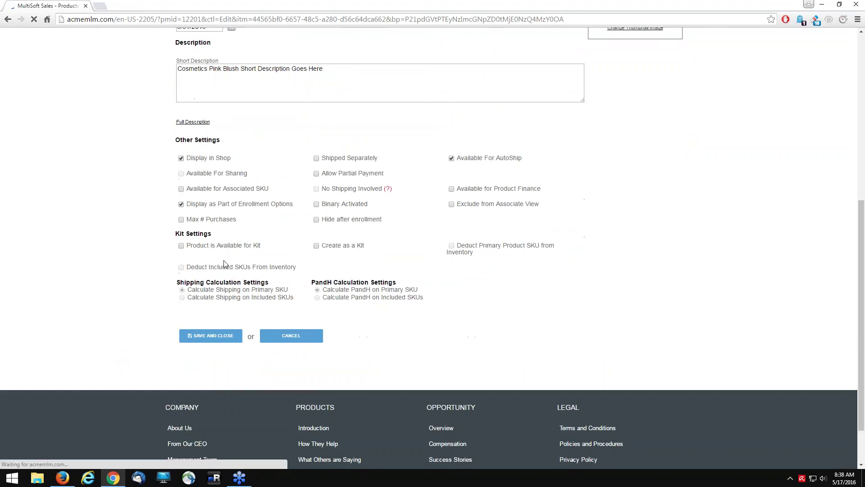
{"action": "left_click", "coordinate": [182, 246]}
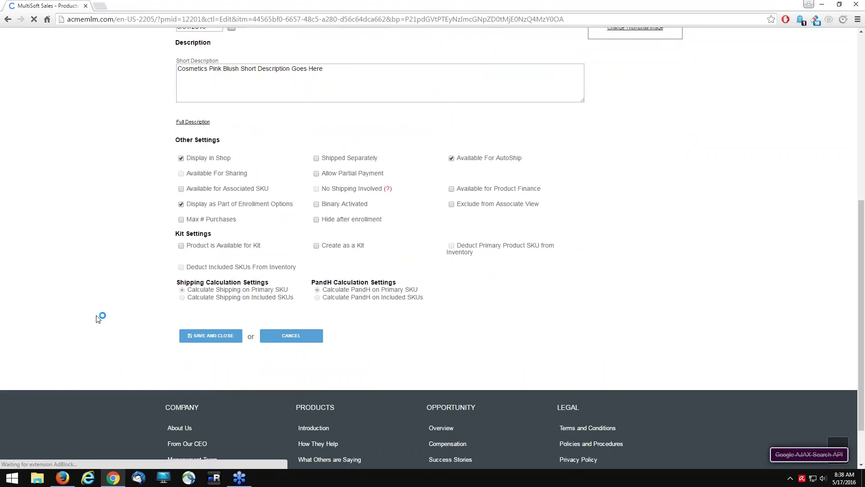
{"action": "left_click", "coordinate": [213, 338]}
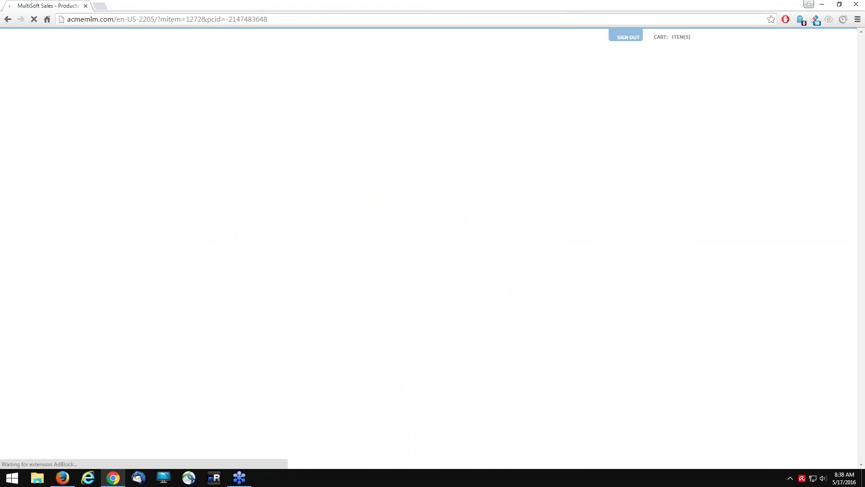
Step: Mark the Home Party Jewelry product as available for kit and save it
{"action": "scroll", "coordinate": [255, 280], "scroll_direction": "down", "scroll_amount": 5}
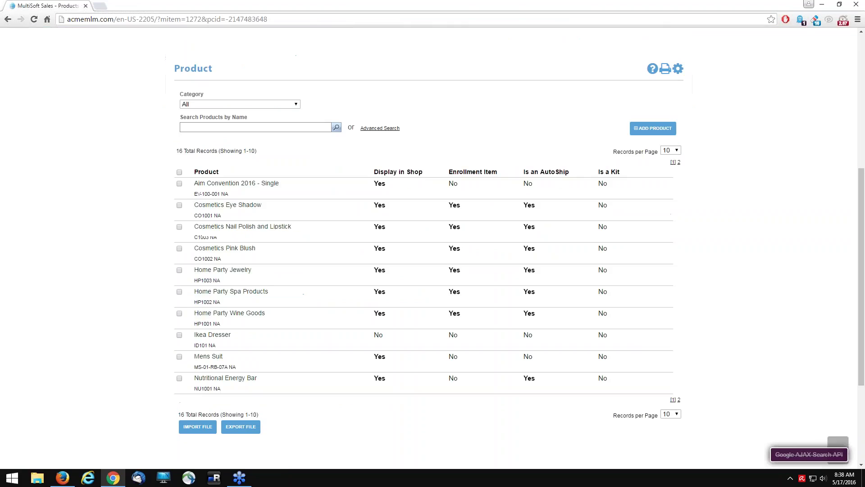
{"action": "left_click", "coordinate": [248, 270]}
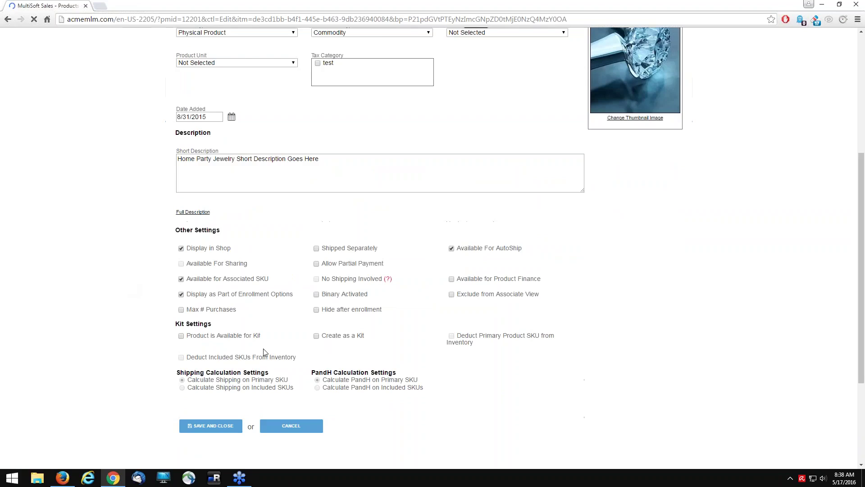
{"action": "scroll", "coordinate": [95, 325], "scroll_direction": "down", "scroll_amount": 6}
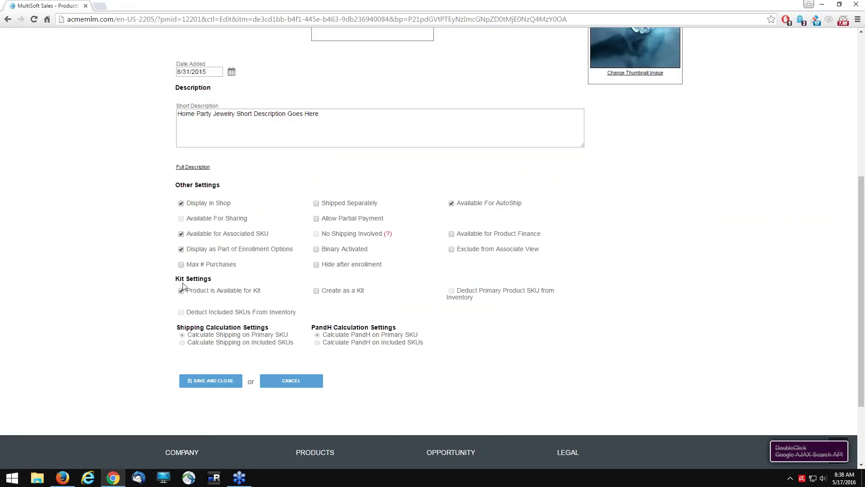
{"action": "left_click", "coordinate": [210, 382]}
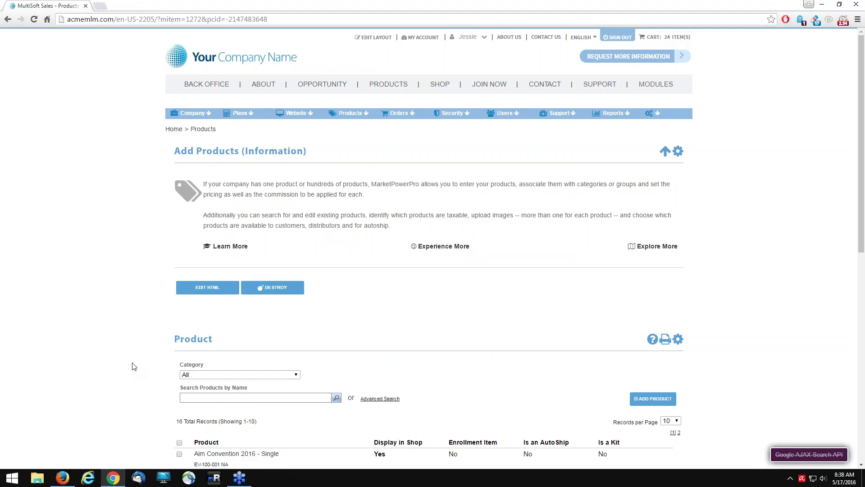
Step: Start a new product with the product code TEST and the product name Test Product
{"action": "scroll", "coordinate": [132, 365], "scroll_direction": "down", "scroll_amount": 4}
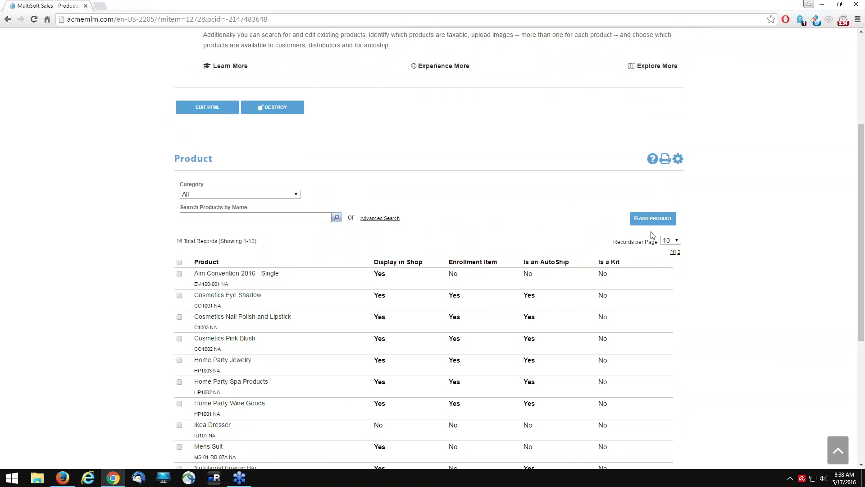
{"action": "left_click", "coordinate": [671, 219]}
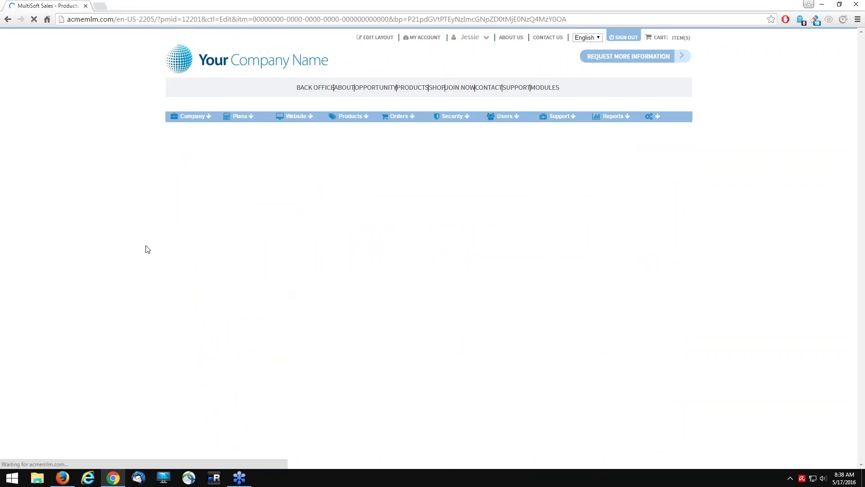
{"action": "left_click", "coordinate": [187, 222]}
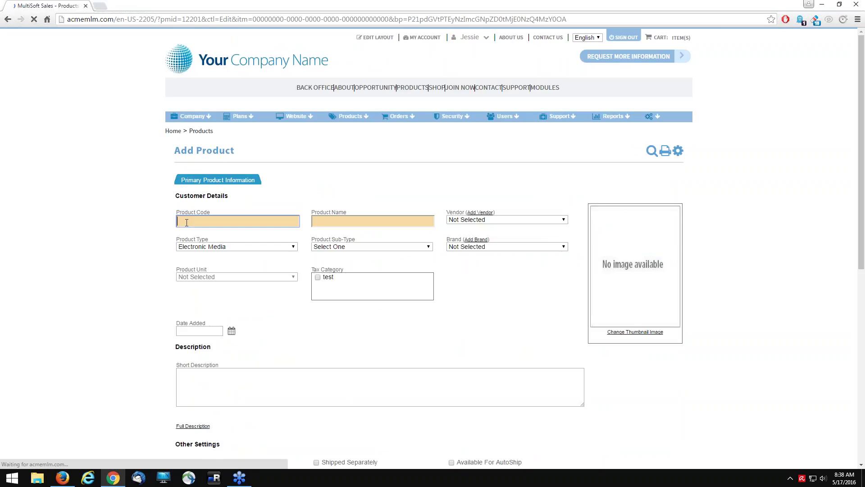
{"action": "type", "text": "TEST"}
{"action": "key", "text": "Tab"}
{"action": "type", "text": "Test Prod"}
{"action": "key", "text": "BackSpace"}
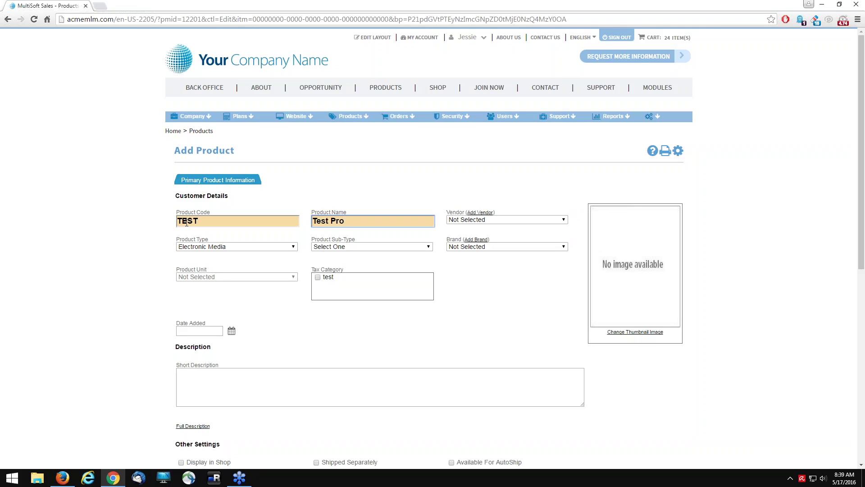
{"action": "type", "text": "duct"}
Step: Set the new product's type to Physical Product and its product unit to each
{"action": "left_click", "coordinate": [244, 249]}
{"action": "left_click", "coordinate": [228, 264]}
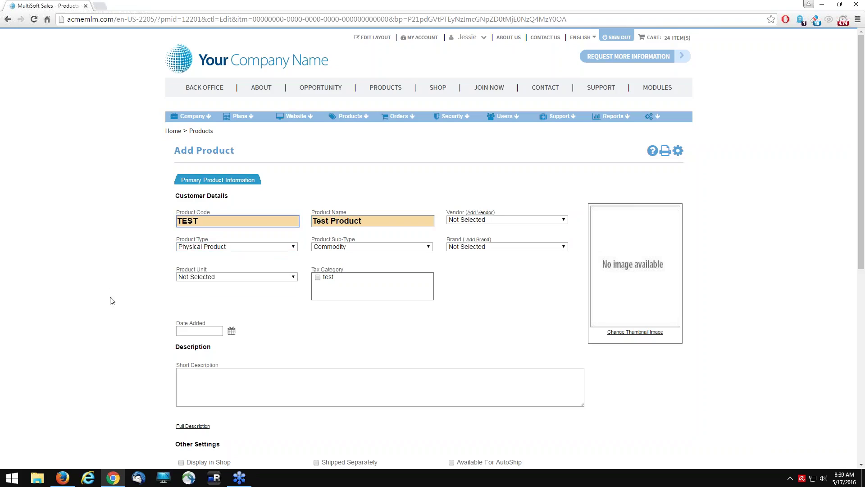
{"action": "left_click", "coordinate": [258, 278]}
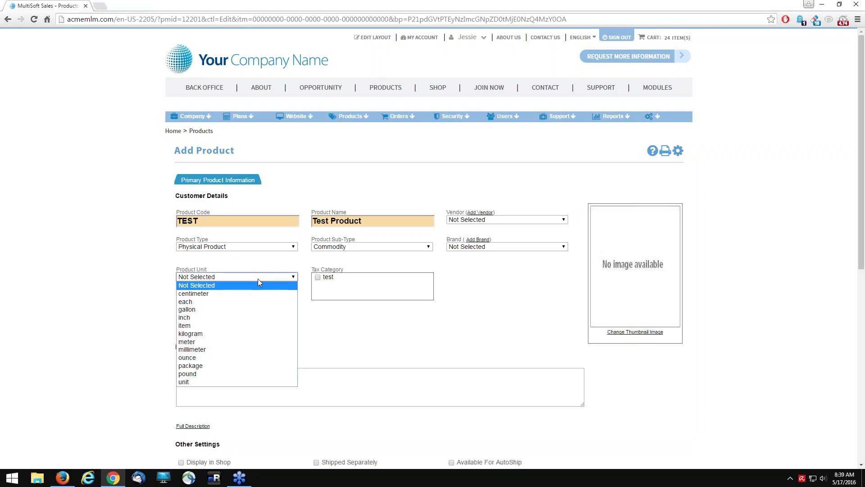
{"action": "left_click", "coordinate": [205, 302]}
Step: Enter "Short description here" as the new product's short description
{"action": "scroll", "coordinate": [121, 321], "scroll_direction": "down", "scroll_amount": 3}
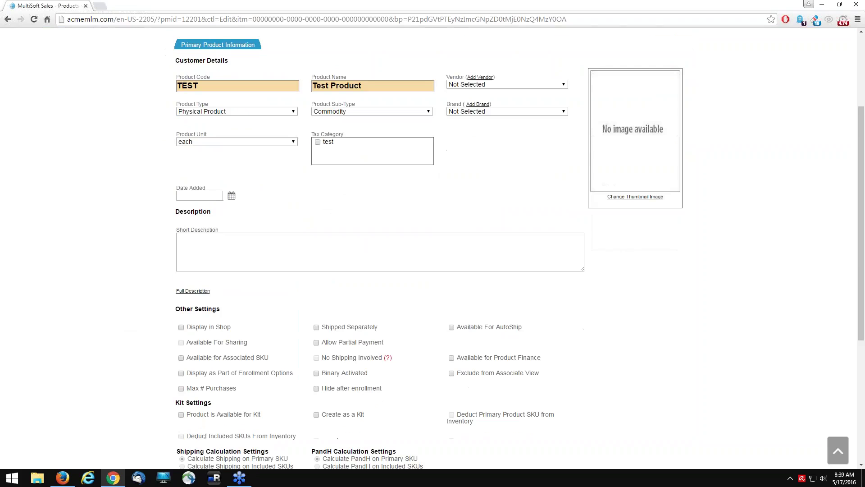
{"action": "left_click", "coordinate": [294, 263]}
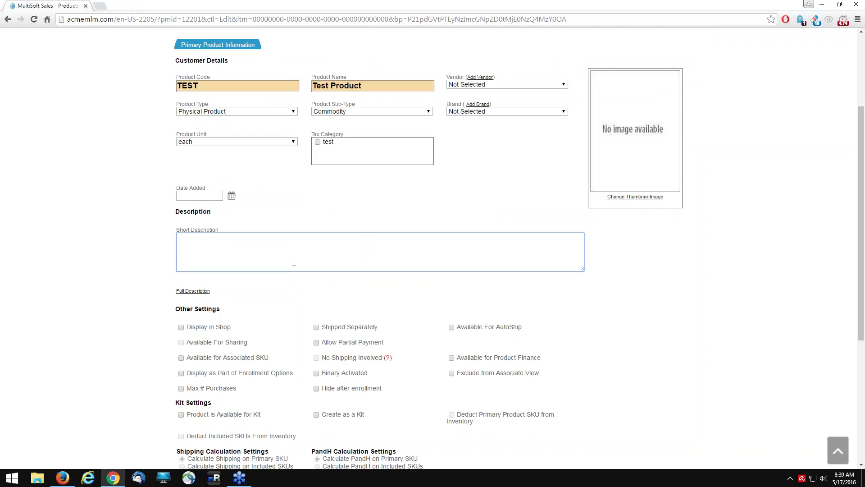
{"action": "type", "text": "Short description here"}
Step: Open the new product's full description editor and enter "Full description here"
{"action": "left_click", "coordinate": [193, 290]}
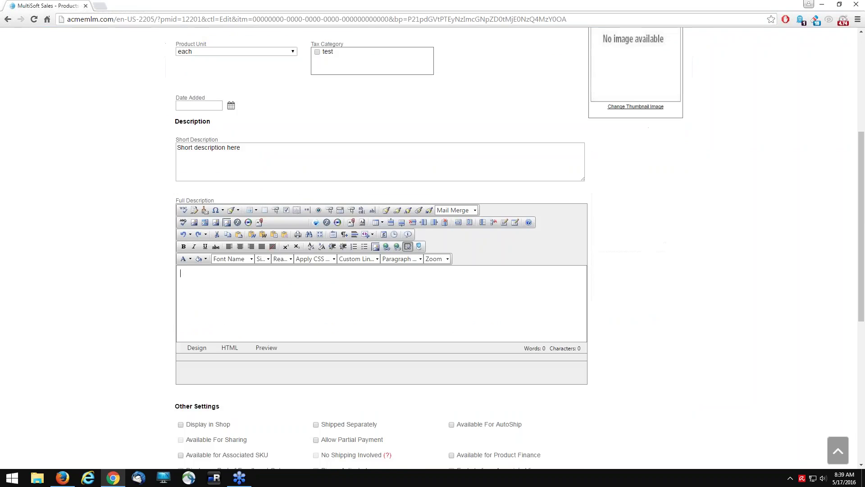
{"action": "type", "text": "ll d"}
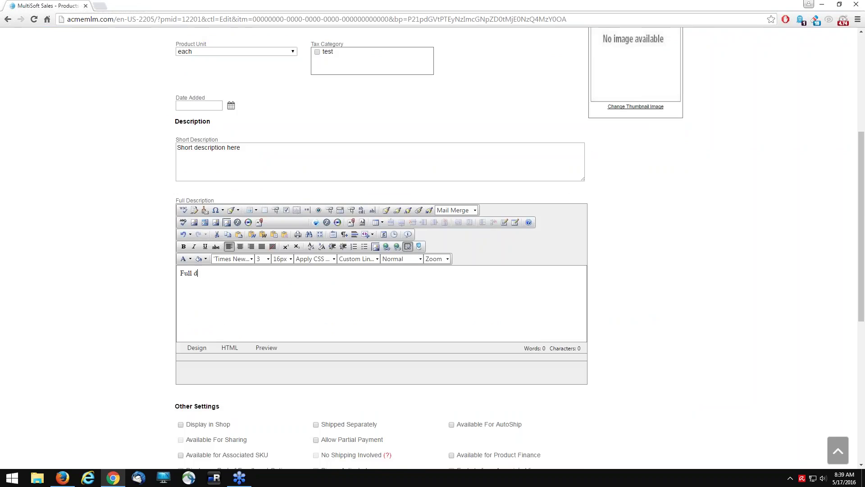
{"action": "type", "text": "escrition here"}
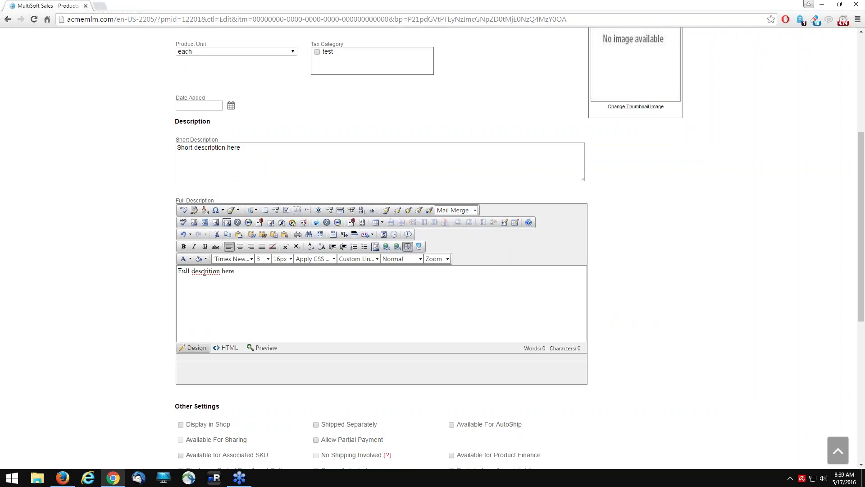
{"action": "left_click", "coordinate": [209, 271]}
{"action": "type", "text": "p"}
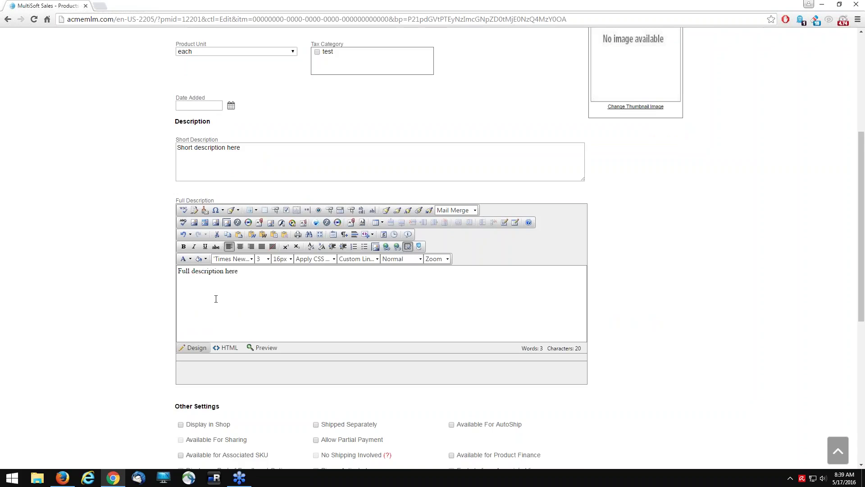
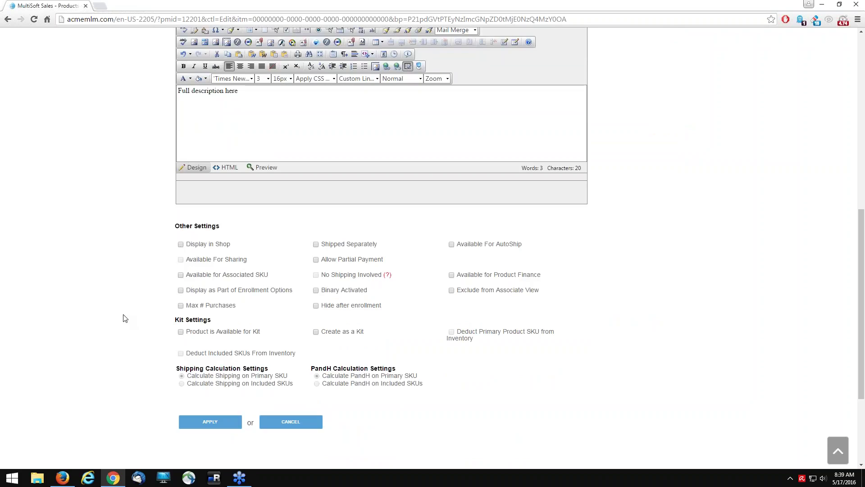
Step: Enable Display in Shop, Display as Part of Enrollment Options and Create as a Kit for the new product, and apply the settings
{"action": "left_click", "coordinate": [181, 244]}
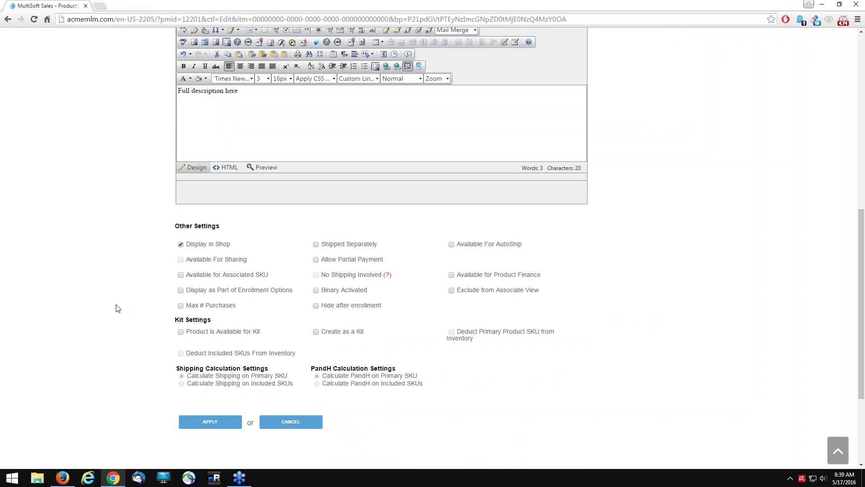
{"action": "left_click", "coordinate": [182, 290]}
{"action": "left_click", "coordinate": [316, 333]}
{"action": "scroll", "coordinate": [519, 344], "scroll_direction": "down", "scroll_amount": 2}
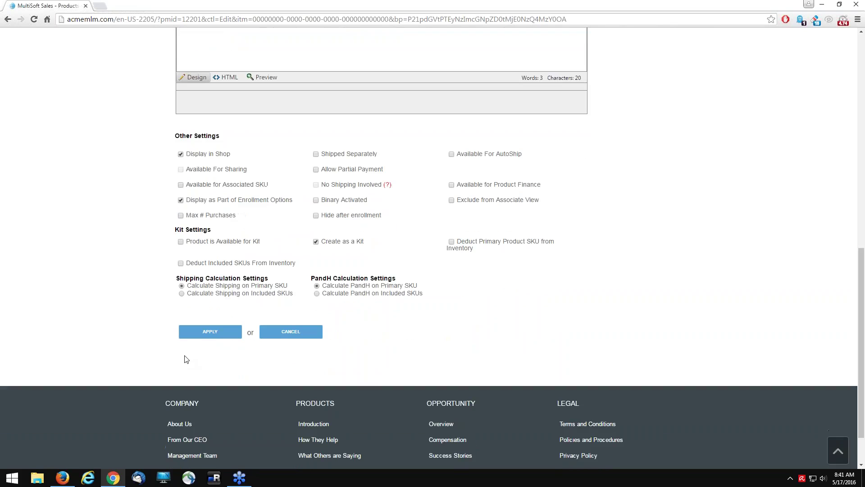
{"action": "left_click", "coordinate": [216, 334]}
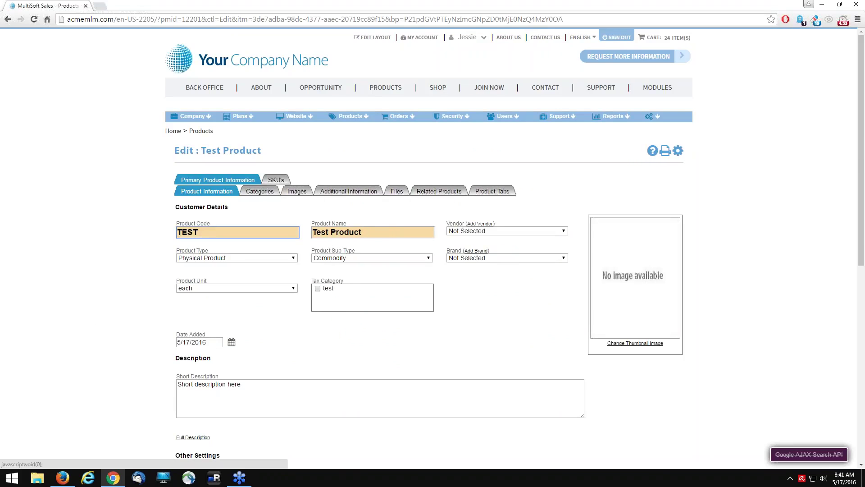
Step: Assign the test product to the All category
{"action": "left_click", "coordinate": [261, 195]}
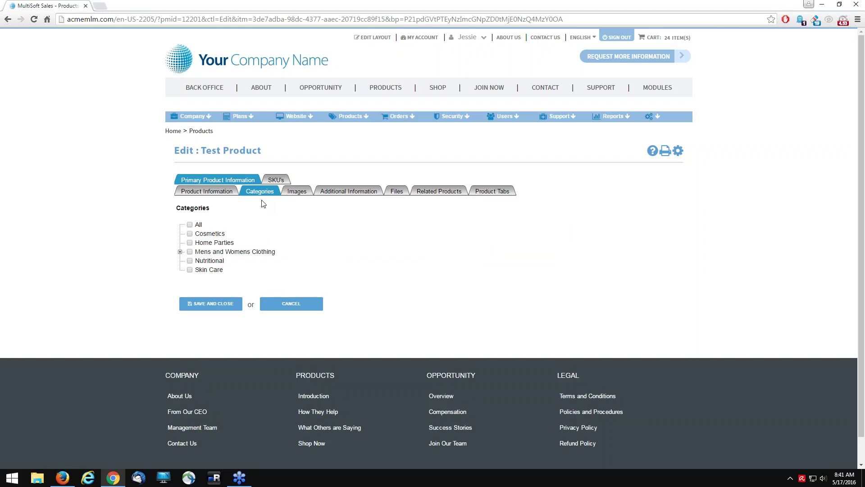
{"action": "left_click", "coordinate": [190, 226]}
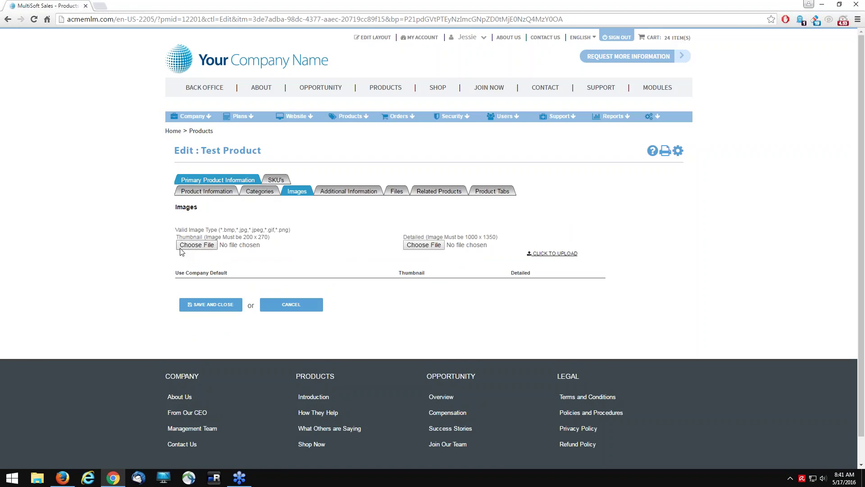
Step: Upload Lighthouse-200x270.jpg as the product's thumbnail and Lighthouse-1000x1350.jpg as its detailed image from the Samples folder in the Pictures library
{"action": "left_click", "coordinate": [181, 248]}
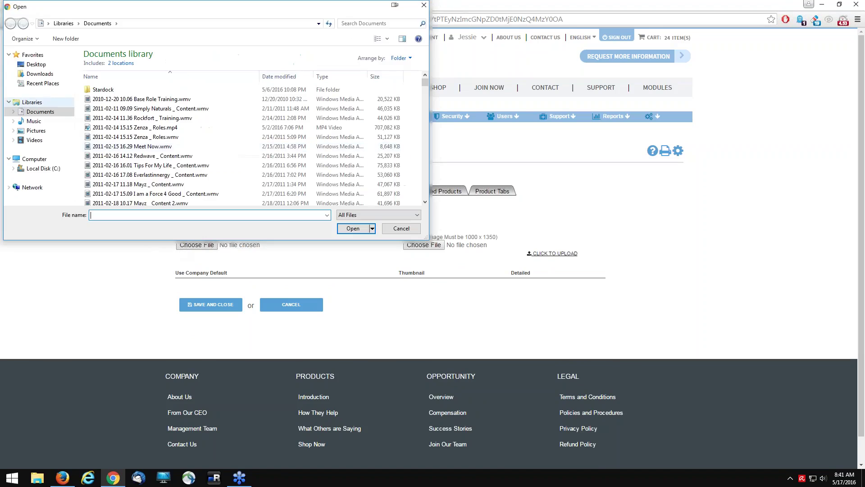
{"action": "left_click", "coordinate": [30, 132]}
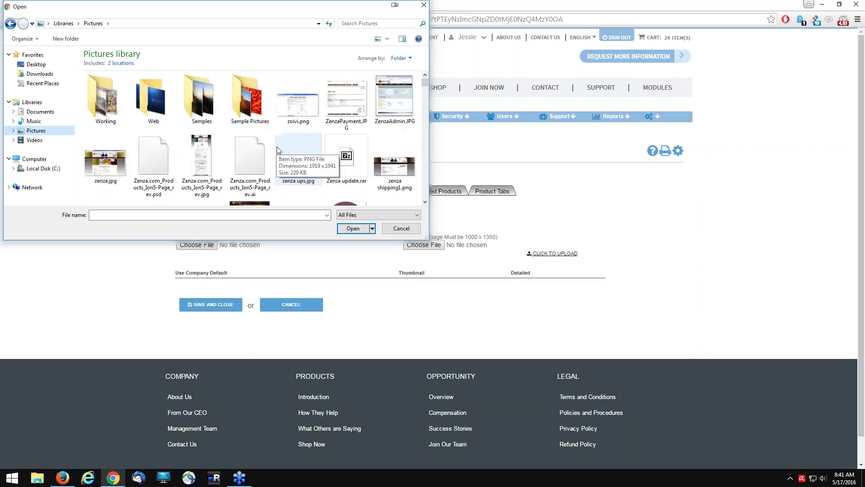
{"action": "double_click", "coordinate": [206, 107]}
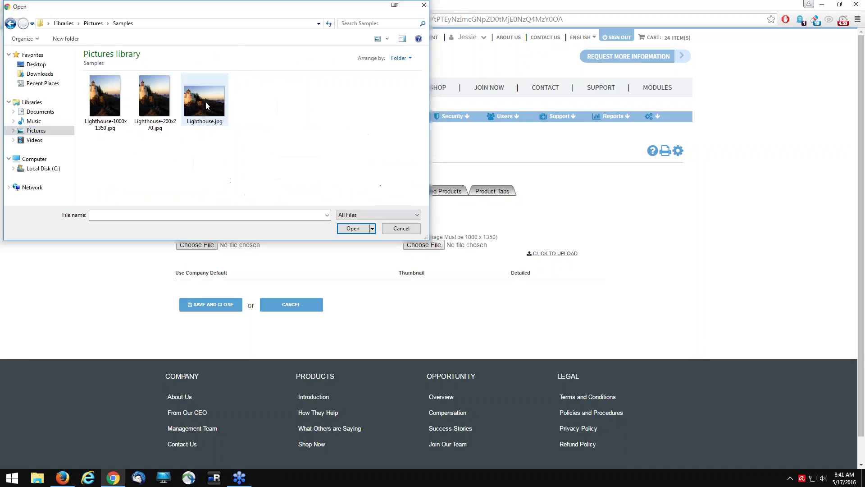
{"action": "left_click", "coordinate": [154, 104]}
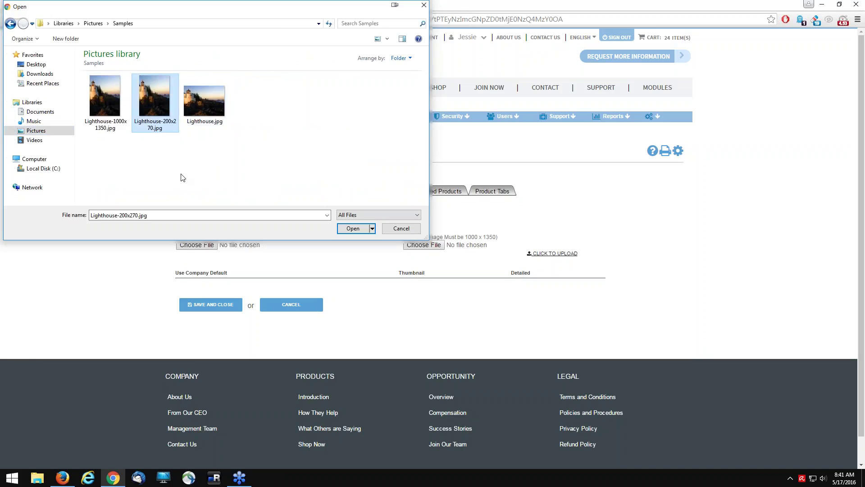
{"action": "double_click", "coordinate": [152, 101]}
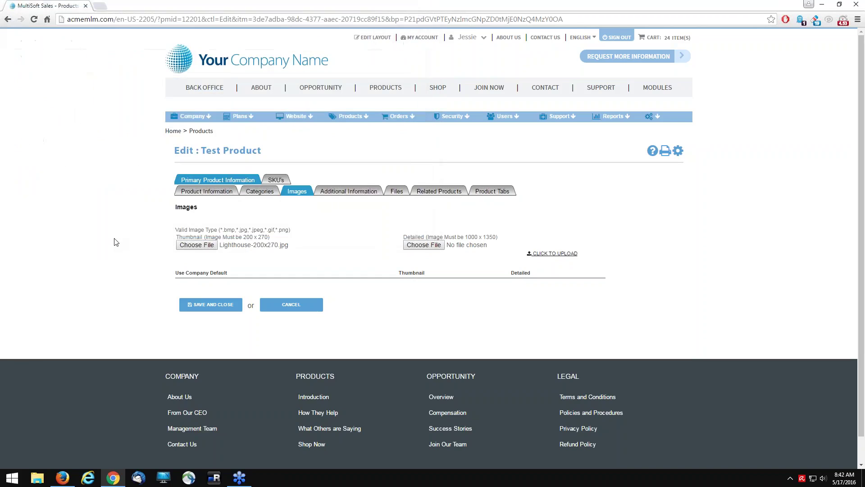
{"action": "left_click", "coordinate": [429, 249]}
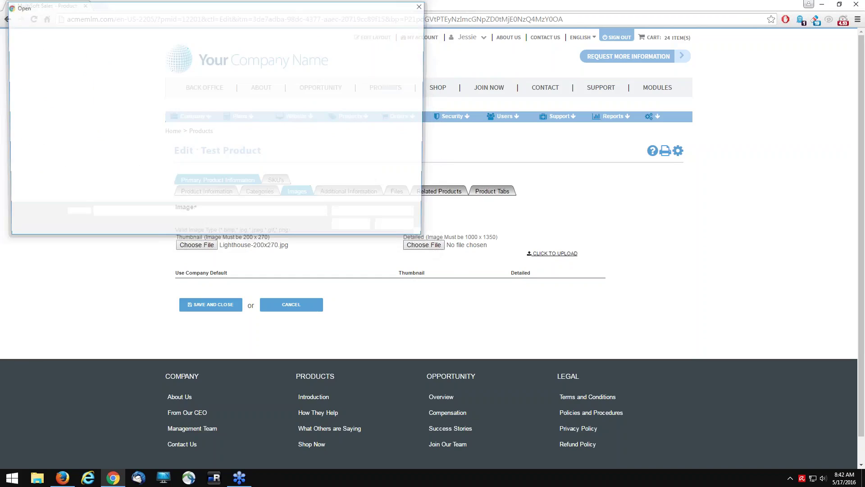
{"action": "left_click", "coordinate": [108, 94]}
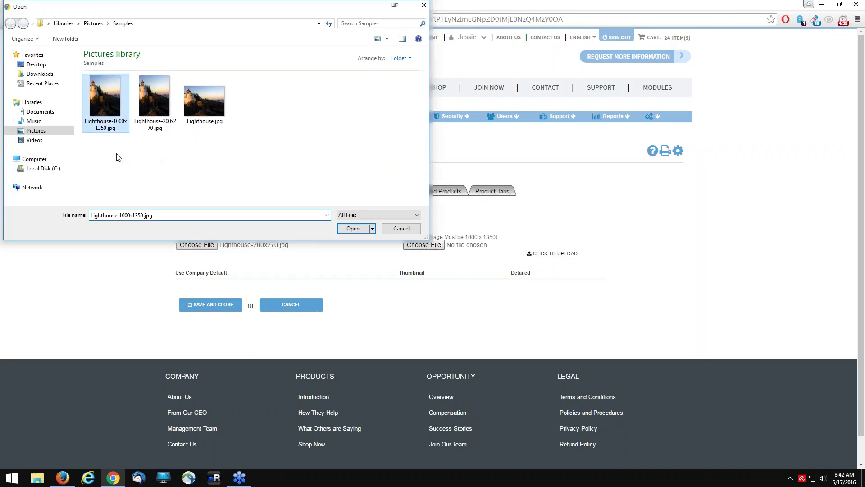
{"action": "double_click", "coordinate": [108, 101]}
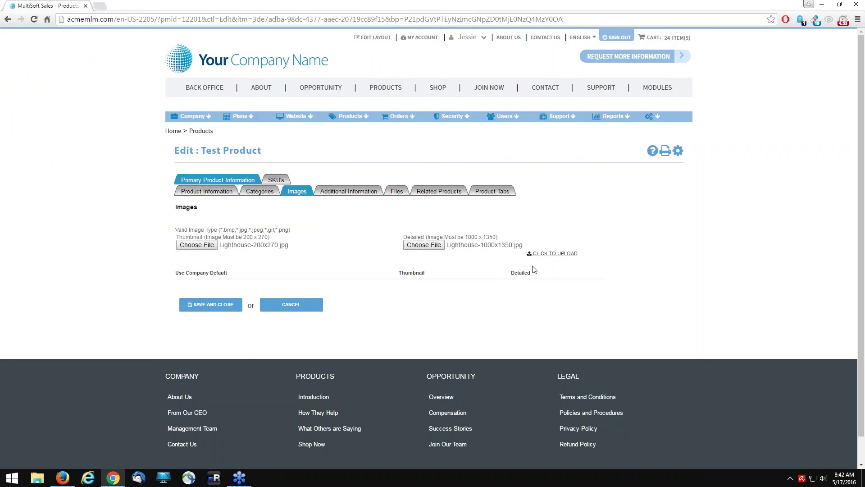
{"action": "left_click", "coordinate": [561, 254]}
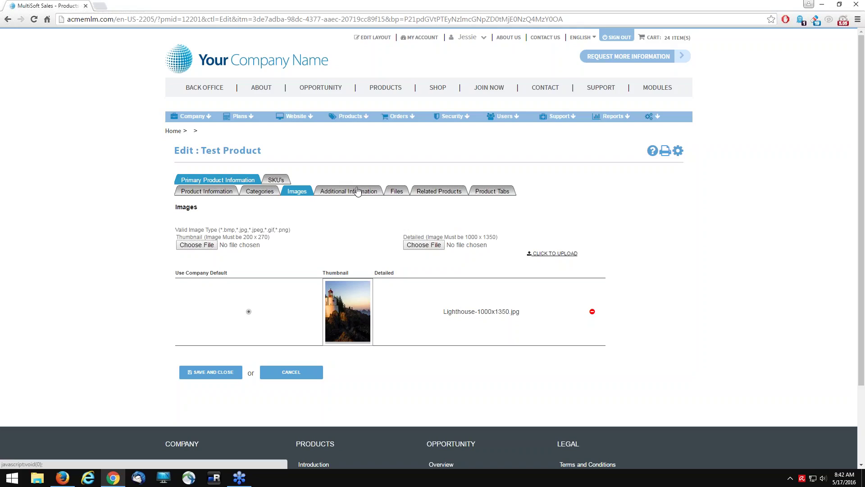
Step: Upload Test.pdf from the Documents library to the product's files
{"action": "left_click", "coordinate": [397, 192]}
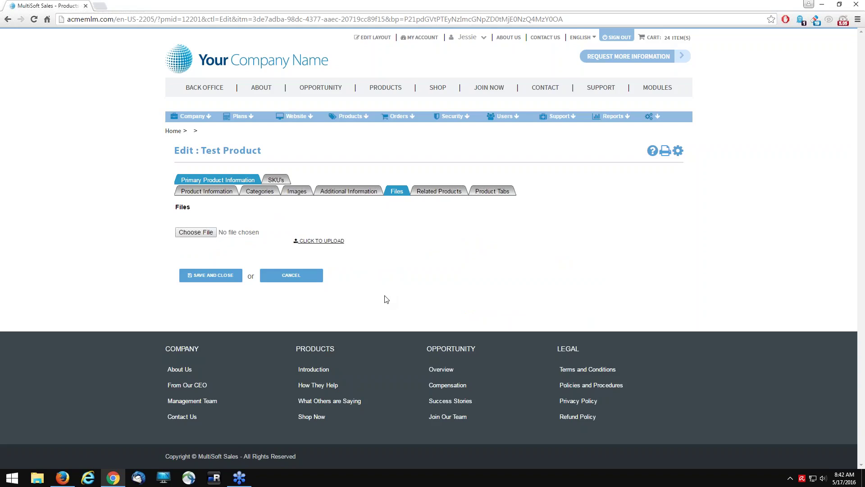
{"action": "left_click", "coordinate": [194, 233]}
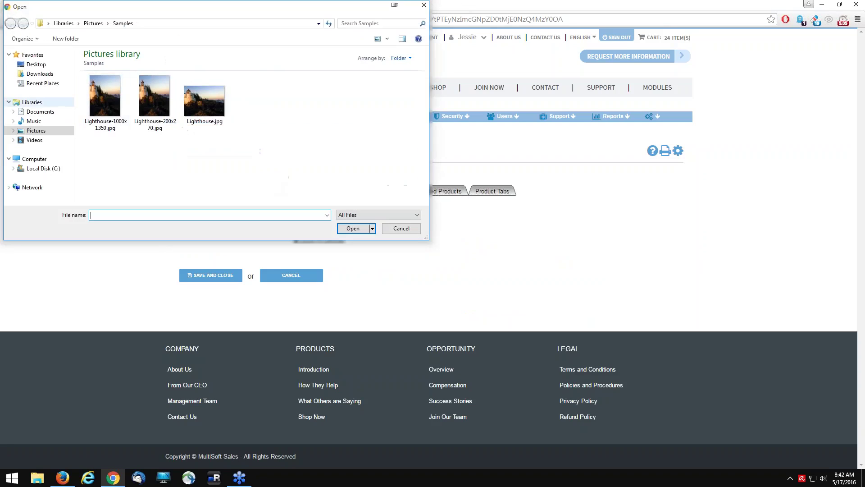
{"action": "left_click", "coordinate": [40, 111]}
{"action": "left_click", "coordinate": [210, 156]}
{"action": "type", "text": "test sheet arantoni 19 mei 2011 v1.xlsx"}
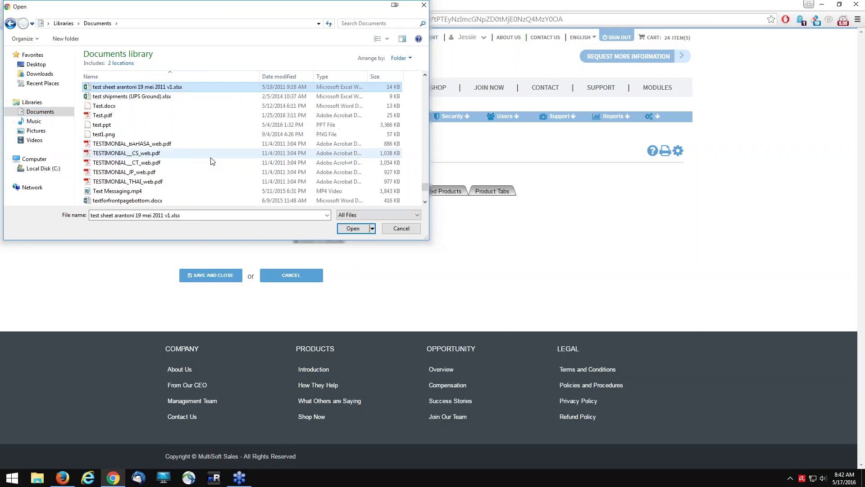
{"action": "double_click", "coordinate": [110, 118]}
{"action": "left_click", "coordinate": [321, 240]}
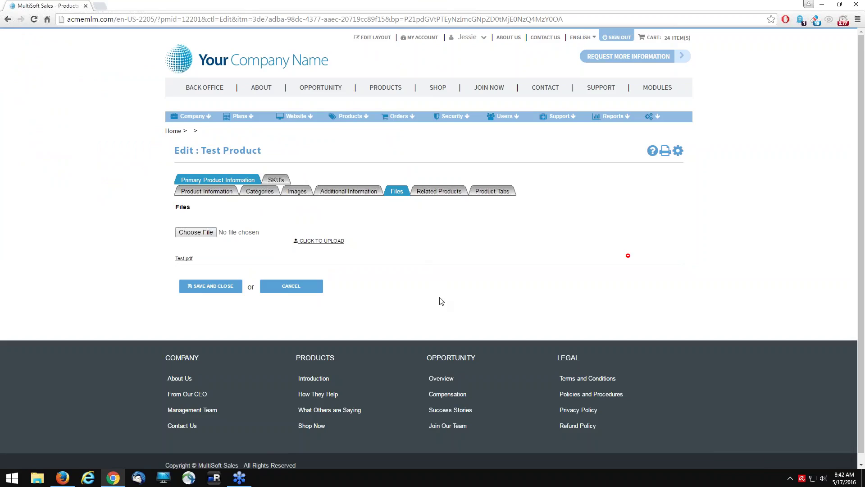
Step: Add All as a related category and Cosmetics Eye Shadow as a related product
{"action": "left_click", "coordinate": [439, 191]}
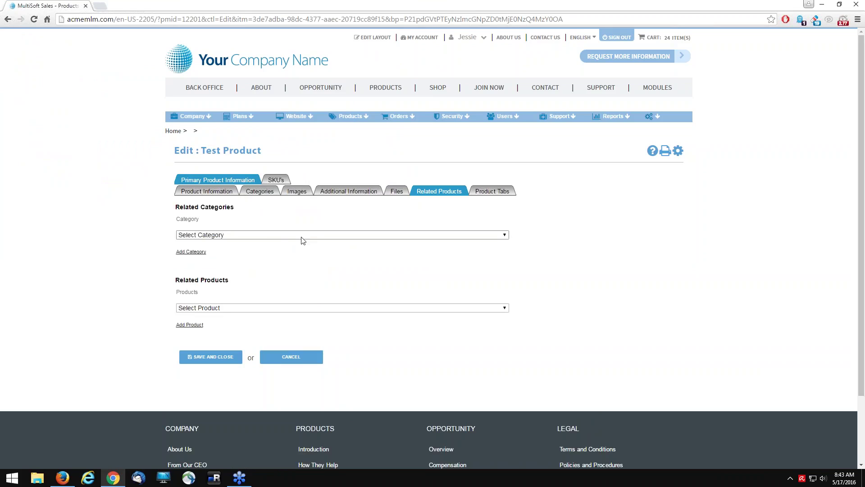
{"action": "left_click", "coordinate": [277, 235]}
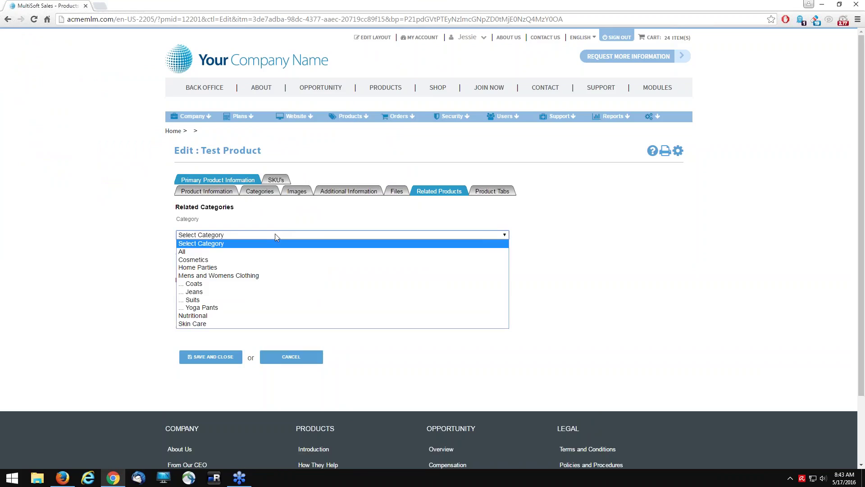
{"action": "left_click", "coordinate": [197, 251]}
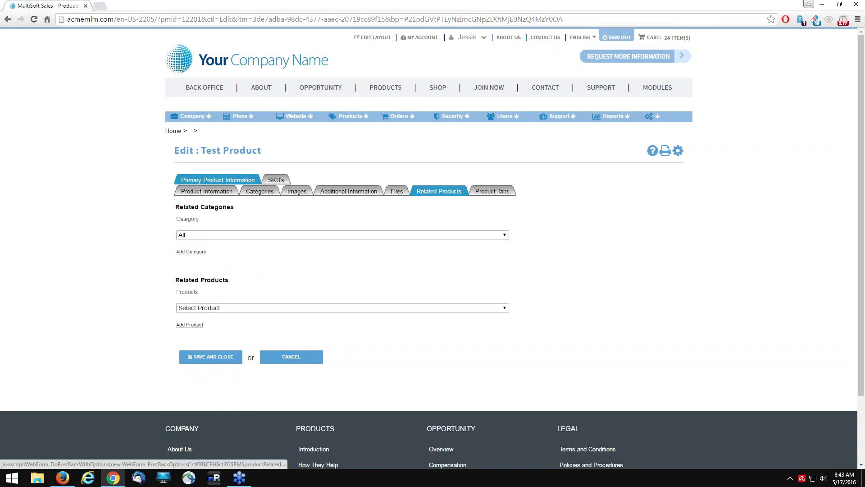
{"action": "left_click", "coordinate": [185, 252]}
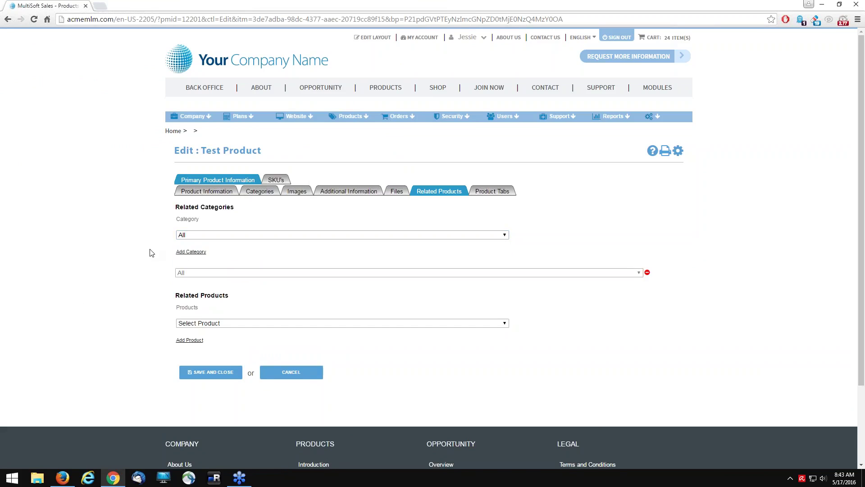
{"action": "left_click", "coordinate": [217, 325]}
{"action": "left_click", "coordinate": [212, 339]}
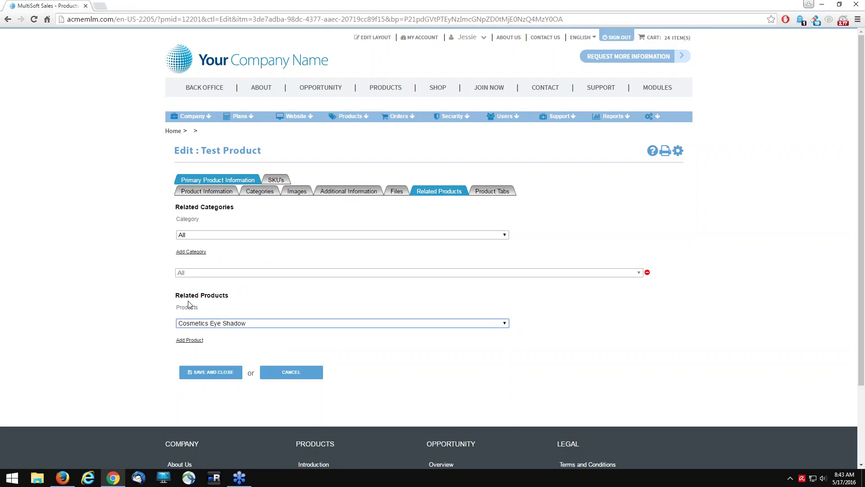
{"action": "left_click", "coordinate": [187, 342]}
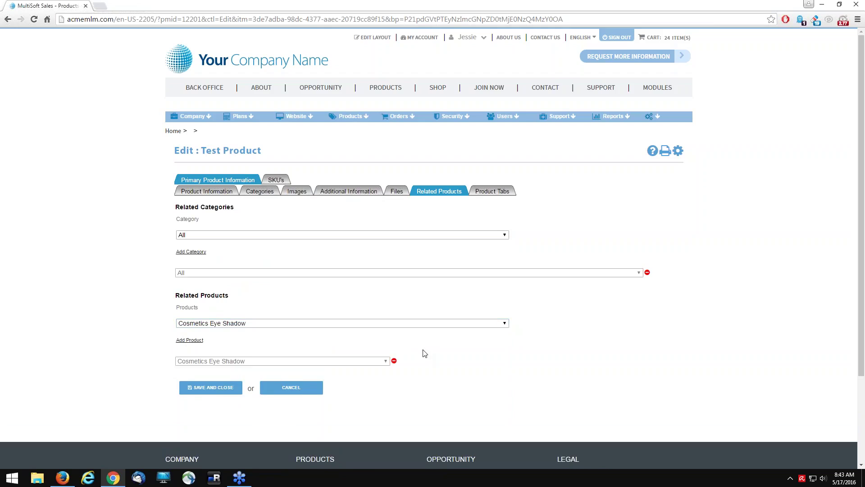
Step: Turn on the Additional Information, Videos and Specifications product tabs, and look at the Additional Information content in HTML view
{"action": "left_click", "coordinate": [492, 191]}
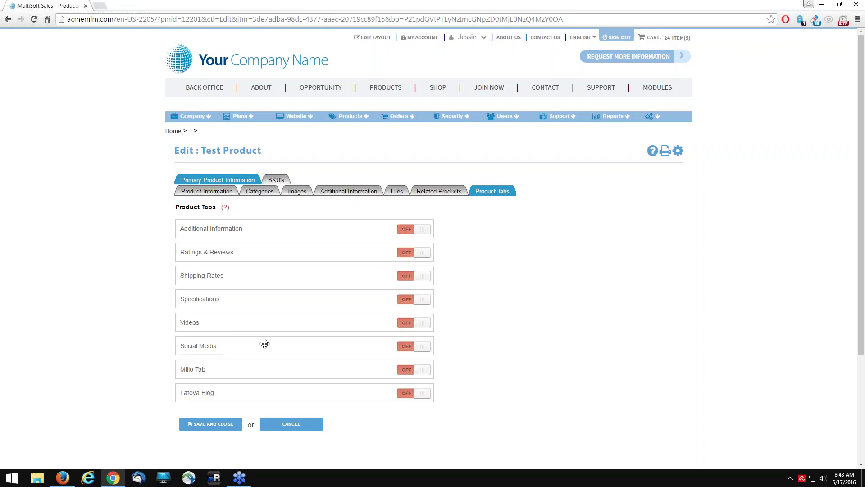
{"action": "left_click", "coordinate": [414, 230]}
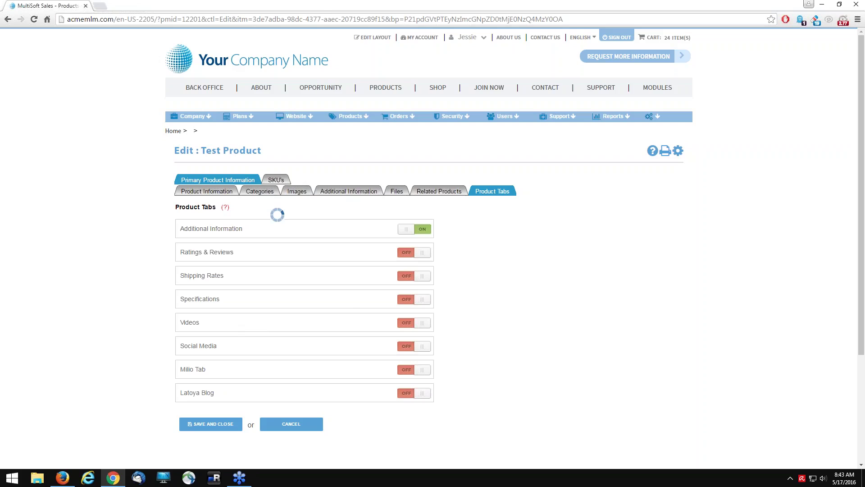
{"action": "left_click", "coordinate": [424, 323]}
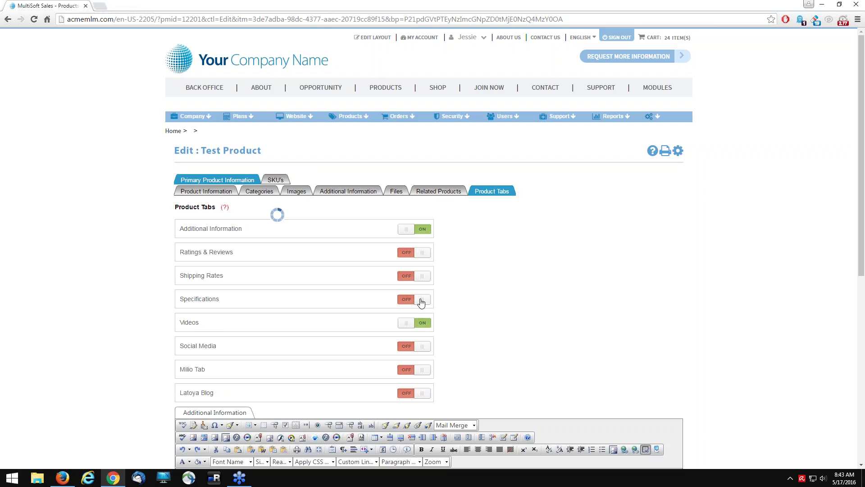
{"action": "scroll", "coordinate": [174, 313], "scroll_direction": "down", "scroll_amount": 3}
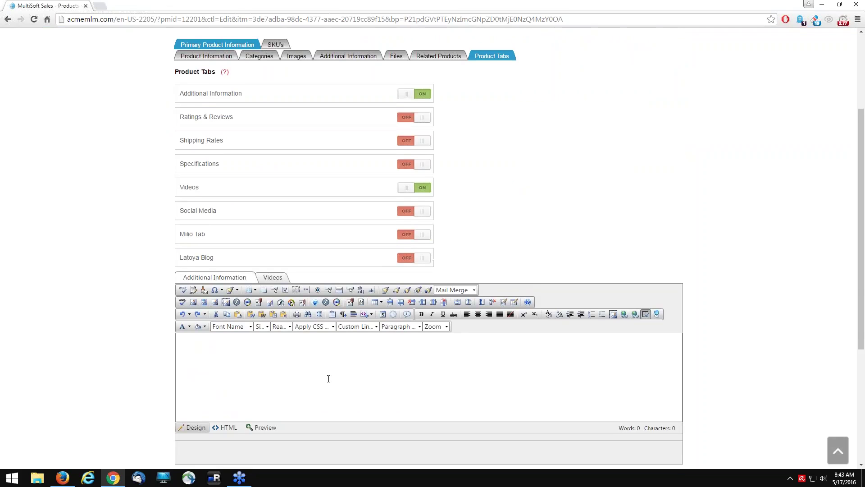
{"action": "left_click", "coordinate": [422, 165]}
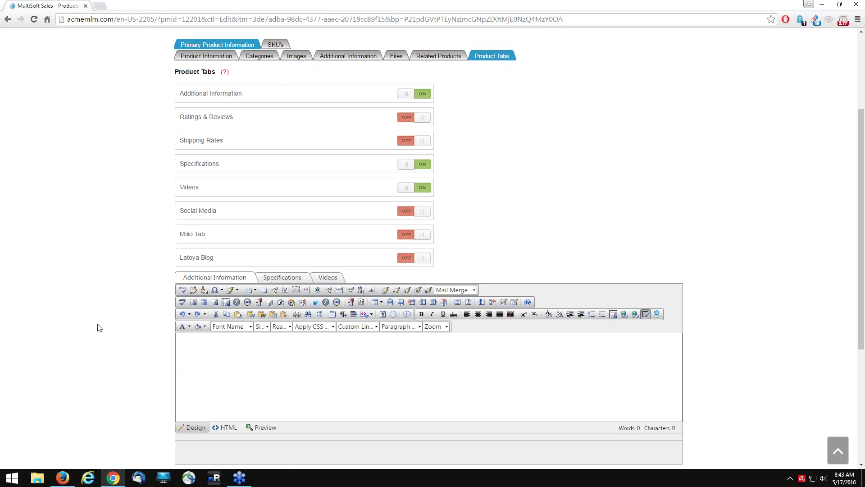
{"action": "left_click", "coordinate": [228, 428]}
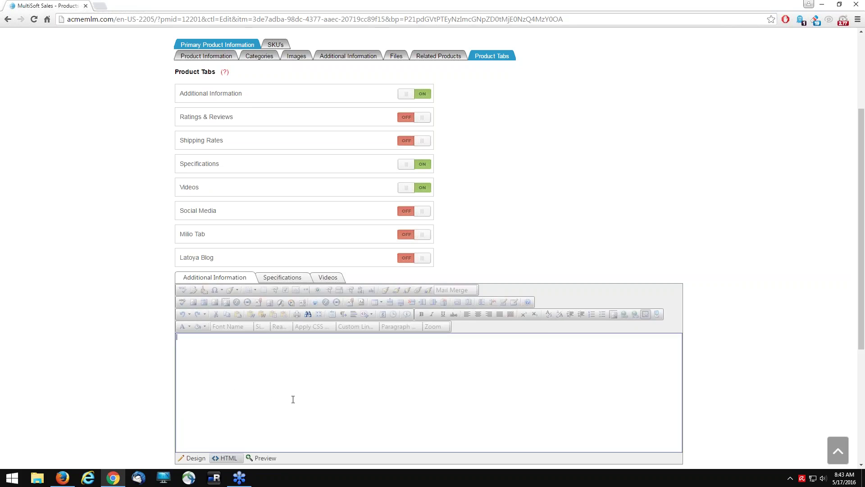
{"action": "left_click", "coordinate": [193, 458]}
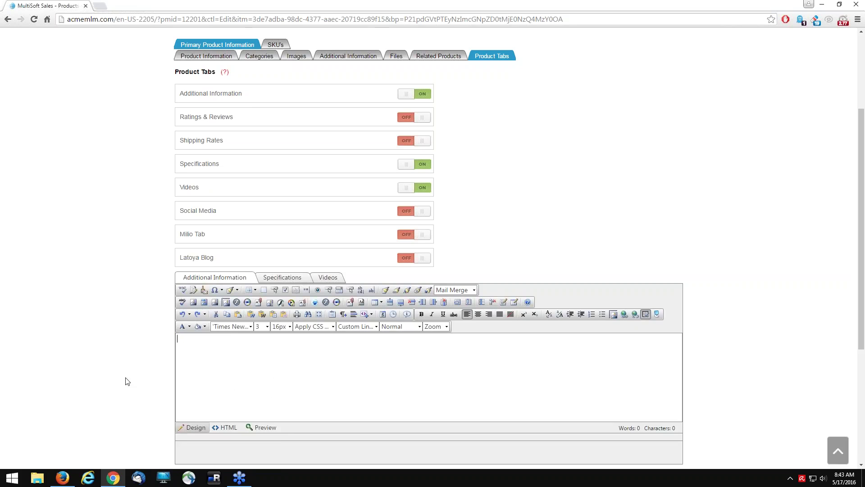
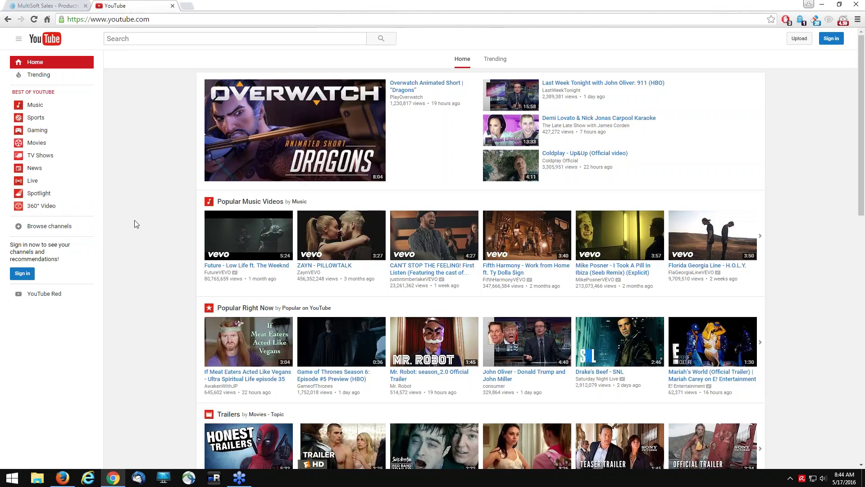
Step: Search YouTube for "multisoft pdf" and open the video on adding an iFrame and pdf to MarketPowerPRO
{"action": "type", "text": "multisoft pdf"}
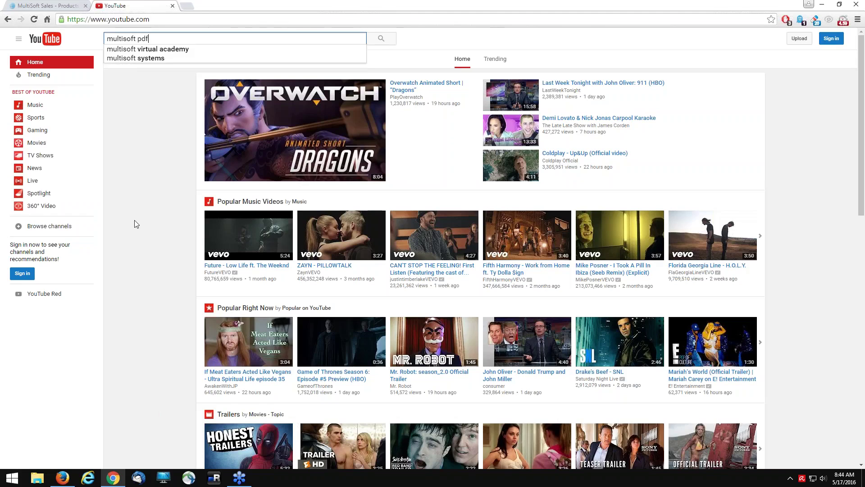
{"action": "key", "text": "Return"}
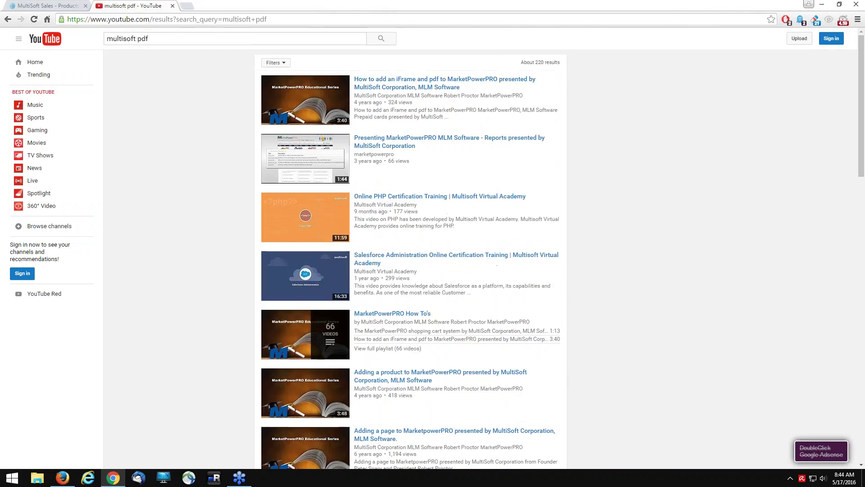
{"action": "left_click", "coordinate": [425, 86]}
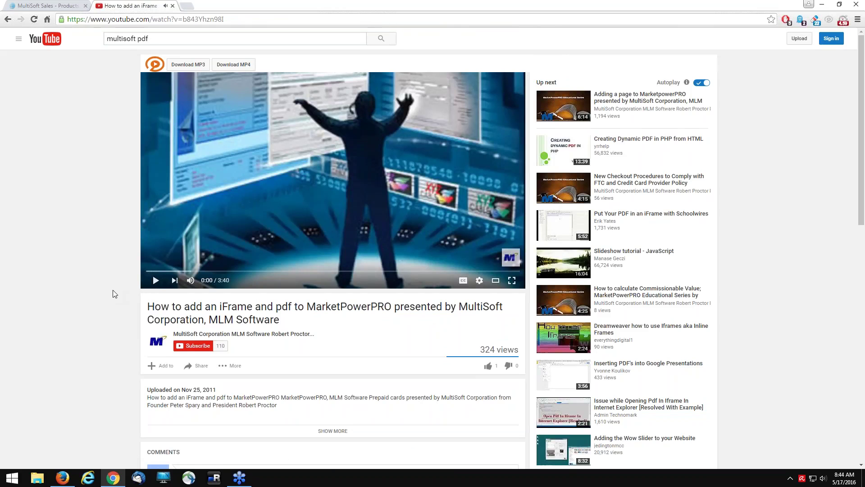
Step: Copy the video's embed code with suggested videos turned off, and return to the product page by closing YouTube
{"action": "left_click", "coordinate": [201, 367]}
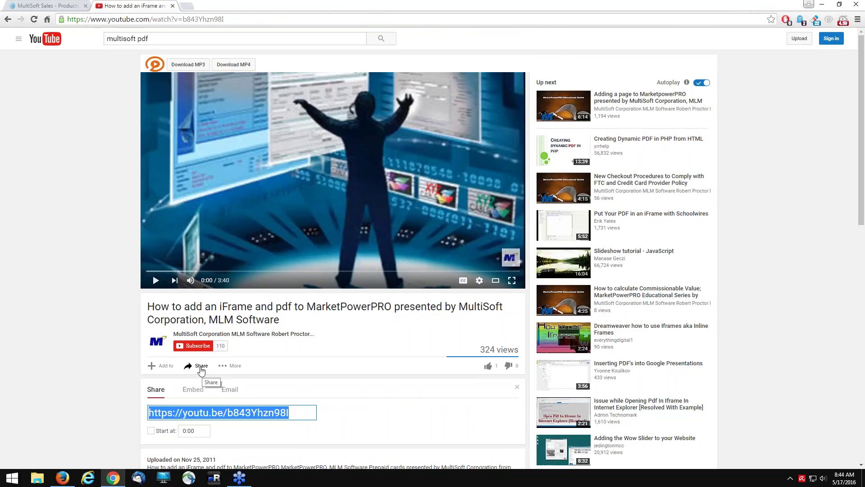
{"action": "left_click", "coordinate": [198, 393]}
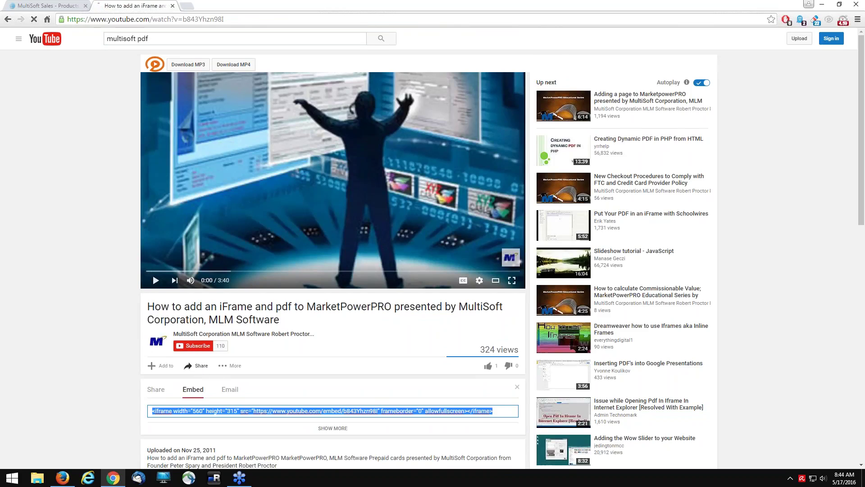
{"action": "scroll", "coordinate": [338, 275], "scroll_direction": "down", "scroll_amount": 3}
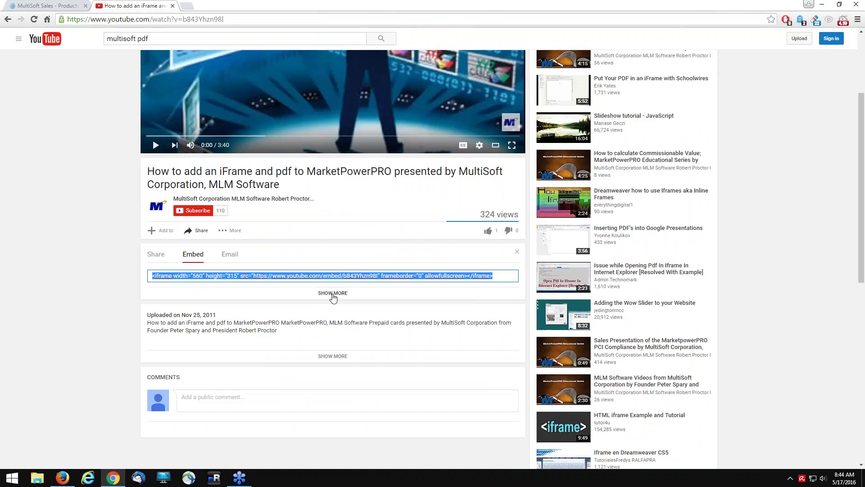
{"action": "left_click", "coordinate": [333, 294]}
{"action": "scroll", "coordinate": [74, 304], "scroll_direction": "down", "scroll_amount": 4}
{"action": "left_click", "coordinate": [152, 283]}
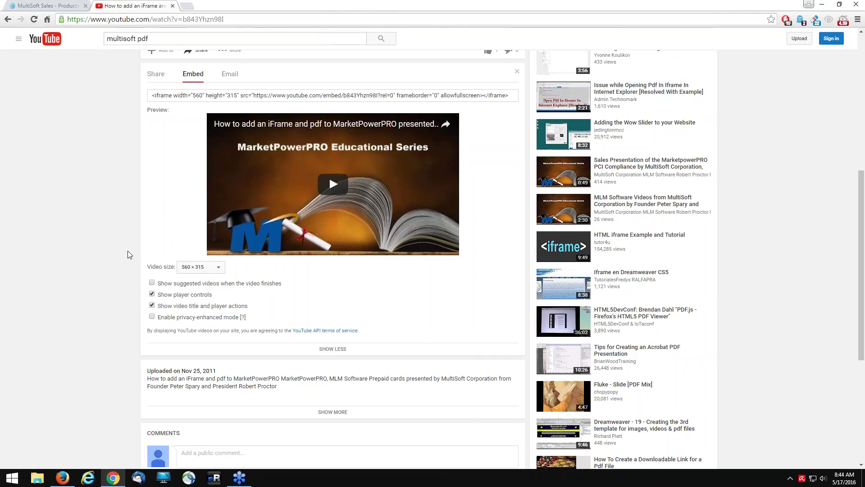
{"action": "scroll", "coordinate": [130, 253], "scroll_direction": "up", "scroll_amount": 4}
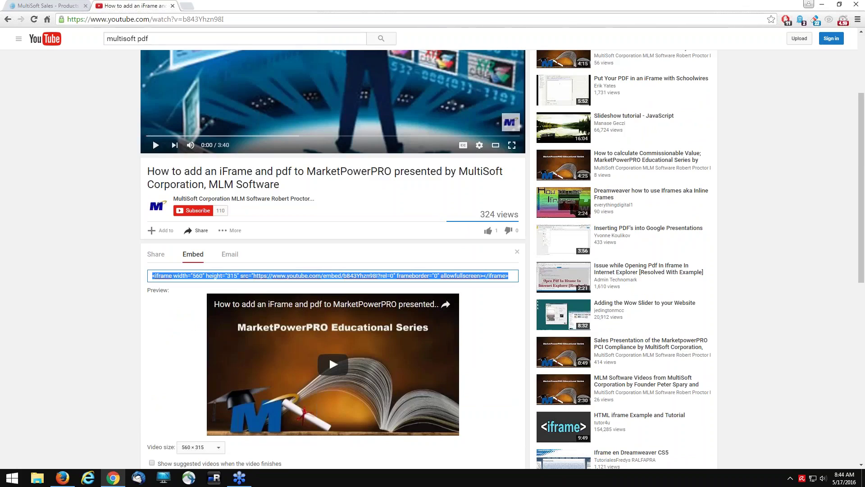
{"action": "left_click", "coordinate": [173, 6]}
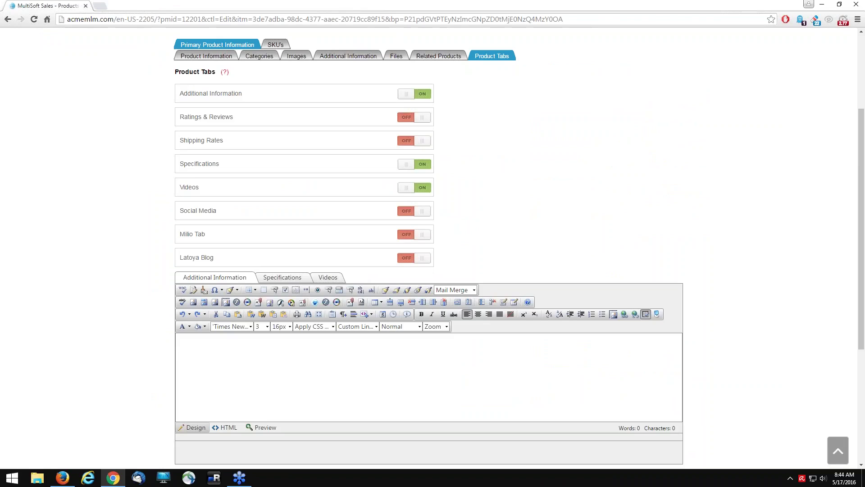
Step: Turn off the Additional Information and Specifications product tabs, put the YouTube iframe embed code into the Videos tab's HTML, and save the product
{"action": "left_click", "coordinate": [415, 94]}
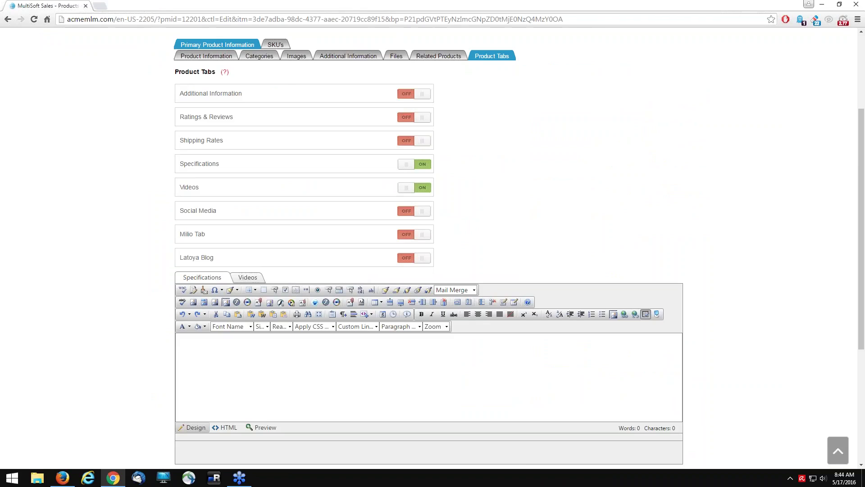
{"action": "left_click", "coordinate": [414, 164]}
{"action": "scroll", "coordinate": [245, 358], "scroll_direction": "down", "scroll_amount": 2}
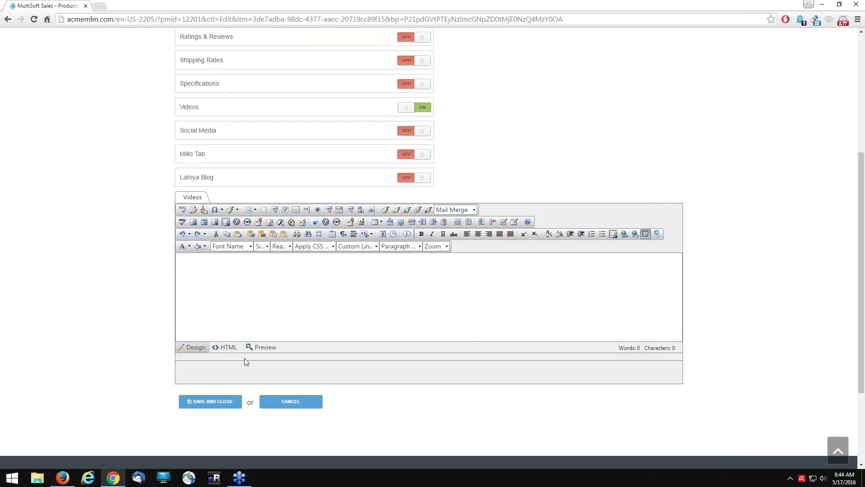
{"action": "left_click", "coordinate": [226, 337]}
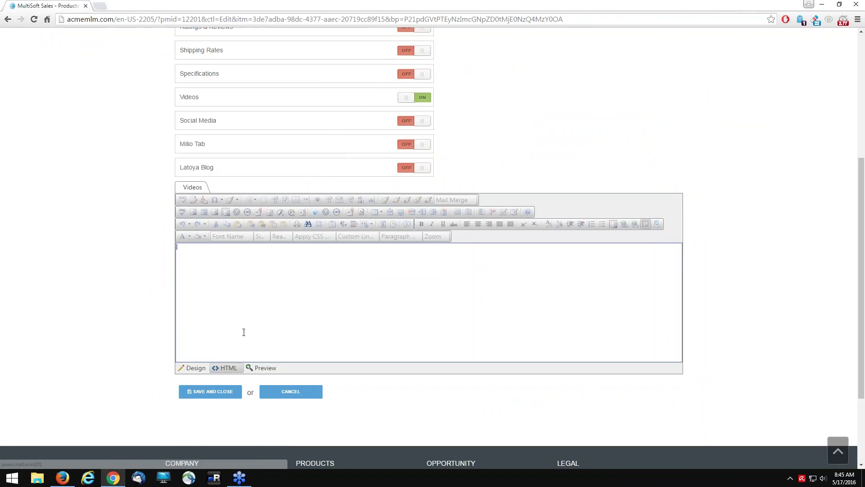
{"action": "type", "text": "<iframe width=\"560\" height=\"315\" src=\"https://www.youtube.com/embed/b843Yhzn98I?rel=0\" frameborder=\"0\" allowfullscreen></iframe>"}
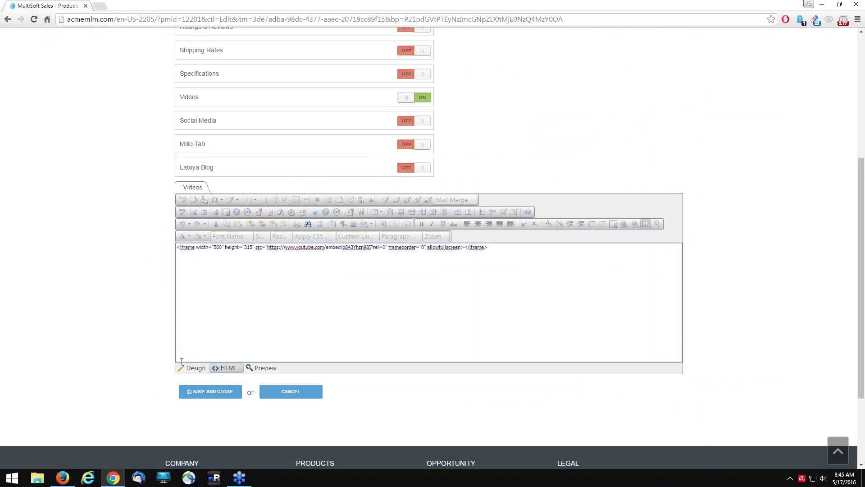
{"action": "left_click", "coordinate": [194, 368]}
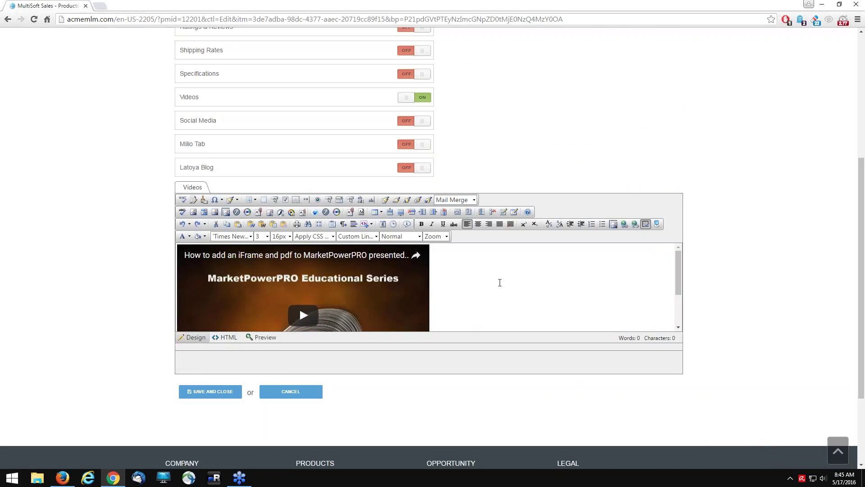
{"action": "left_click", "coordinate": [197, 389]}
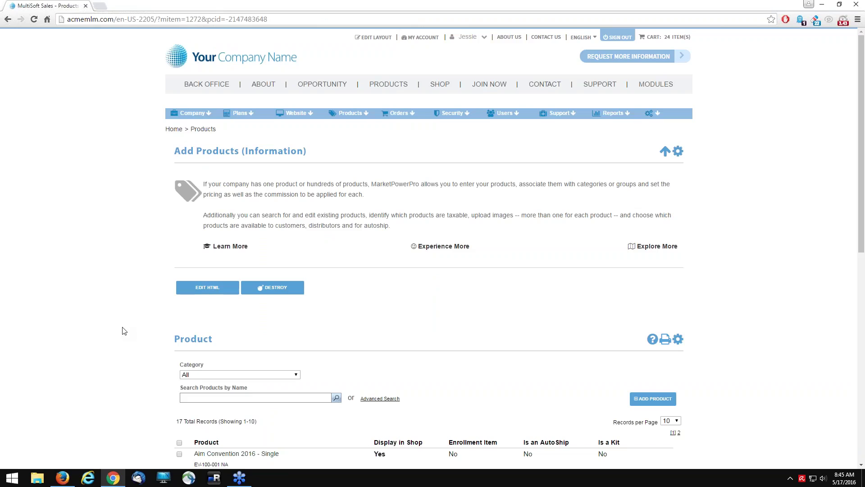
Step: Search the product list for "test" and open Test Product for editing
{"action": "scroll", "coordinate": [161, 325], "scroll_direction": "down", "scroll_amount": 2}
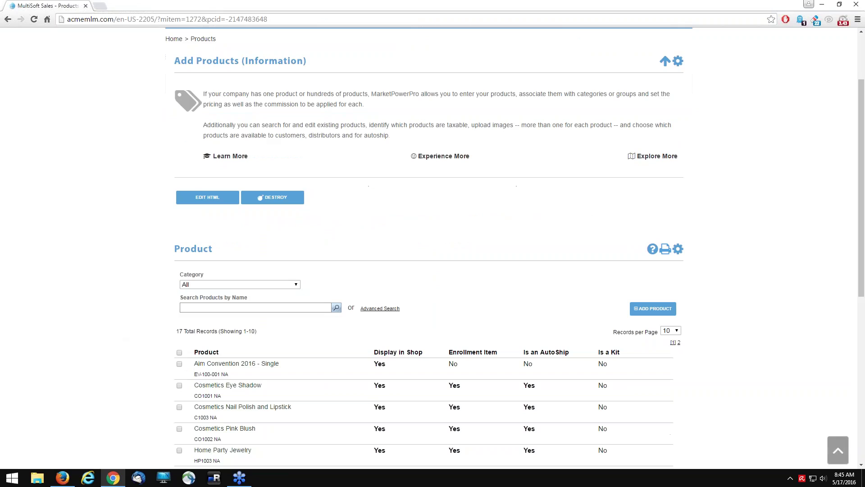
{"action": "type", "text": "test"}
{"action": "key", "text": "Return"}
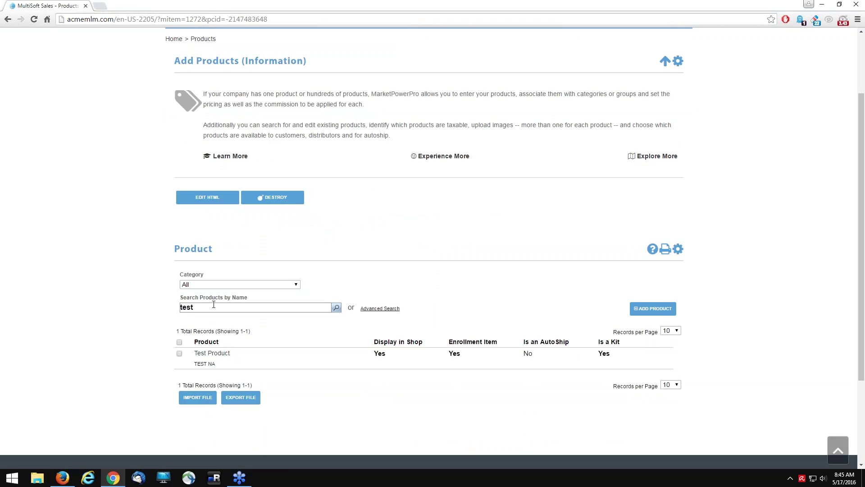
{"action": "left_click", "coordinate": [217, 355]}
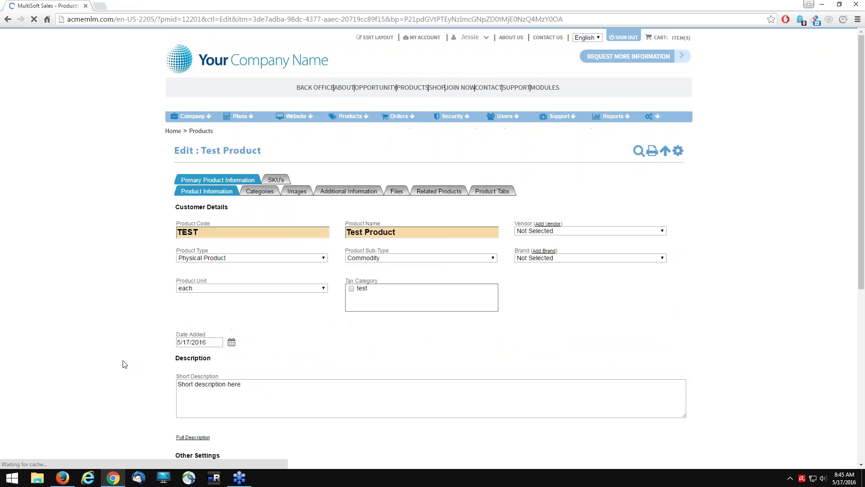
Step: Start a new SKU for the product with the SKU ID TEST and the SKU name Test Product
{"action": "left_click", "coordinate": [276, 181]}
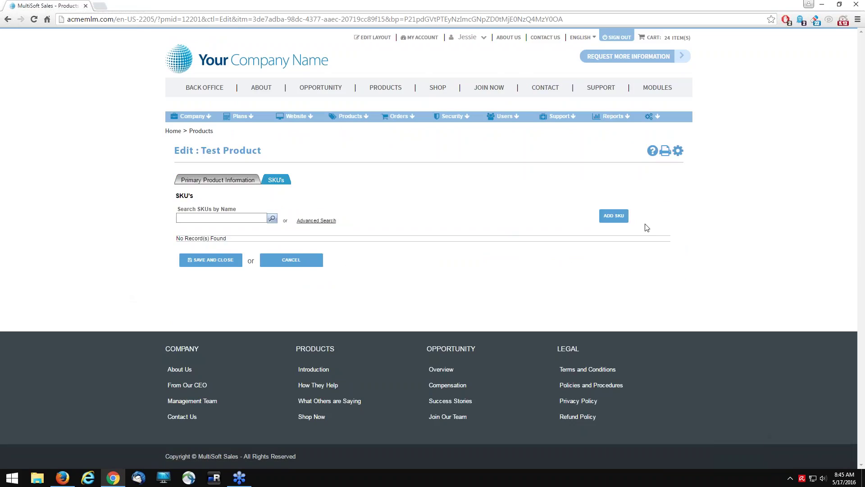
{"action": "left_click", "coordinate": [618, 218]}
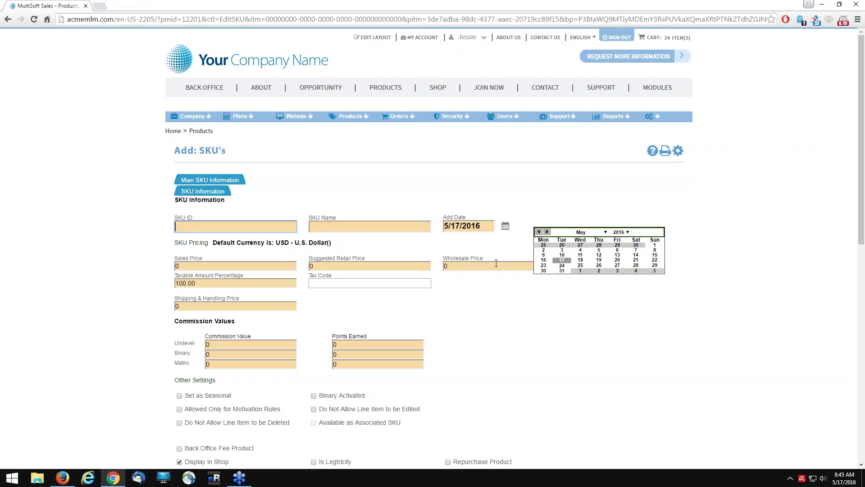
{"action": "left_click", "coordinate": [661, 232]}
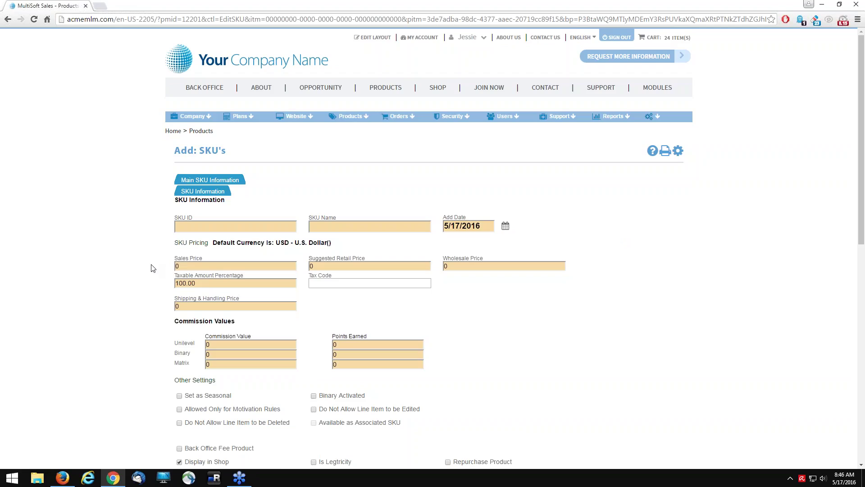
{"action": "left_click", "coordinate": [255, 226]}
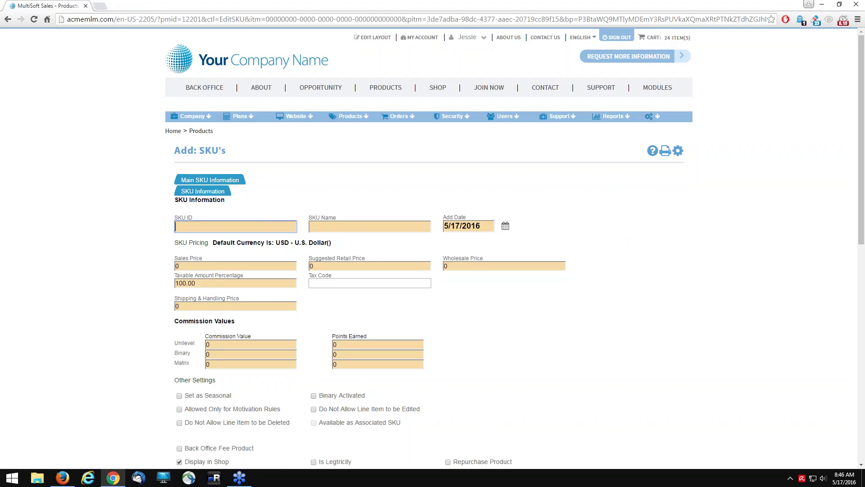
{"action": "type", "text": "TEST"}
{"action": "key", "text": "Tab"}
{"action": "type", "text": "T"}
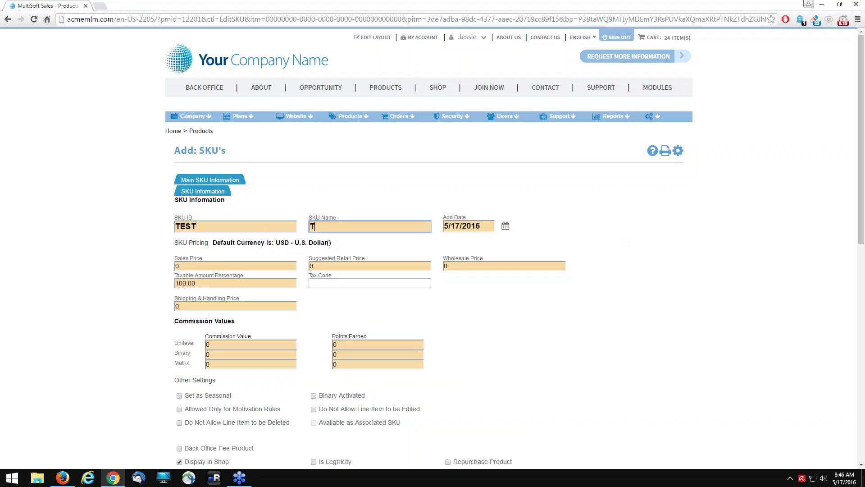
{"action": "type", "text": "est Product"}
{"action": "key", "text": "Tab"}
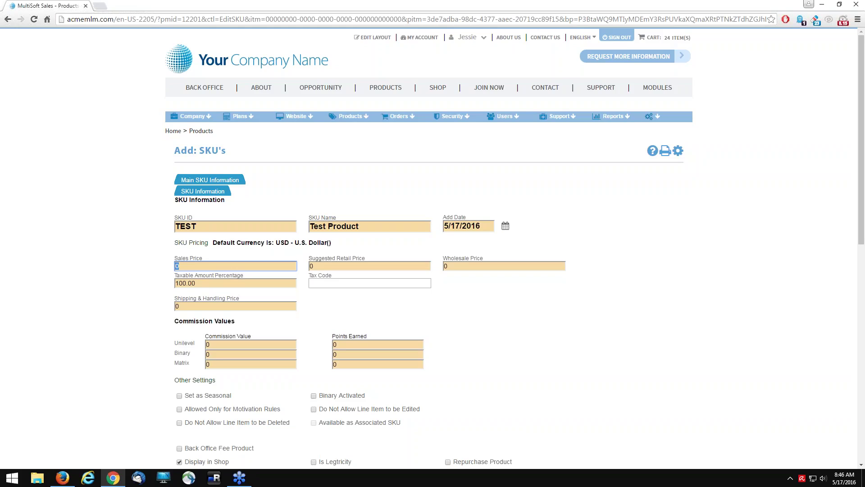
Step: Set the SKU's sales price to 199.00, suggested retail price to 250.00 and wholesale price to 150.00
{"action": "type", "text": "199.00"}
{"action": "key", "text": "Tab"}
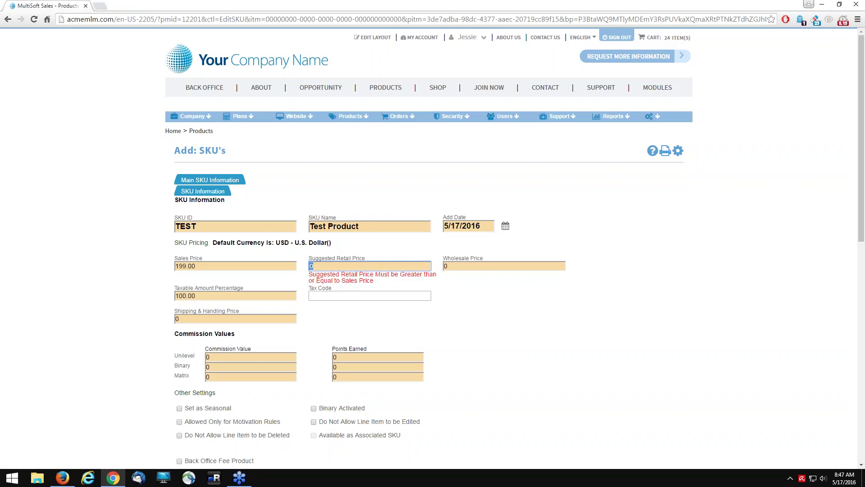
{"action": "type", "text": "250.00"}
{"action": "key", "text": "Tab"}
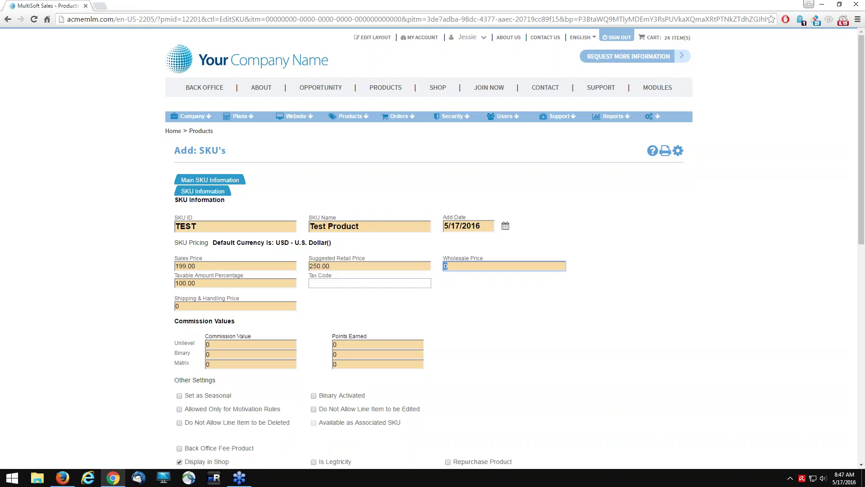
{"action": "type", "text": "150.00"}
Step: Enable Display as Part of Enrollment Options for the SKU, leave its description empty, and apply the SKU
{"action": "scroll", "coordinate": [432, 243], "scroll_direction": "down", "scroll_amount": 4}
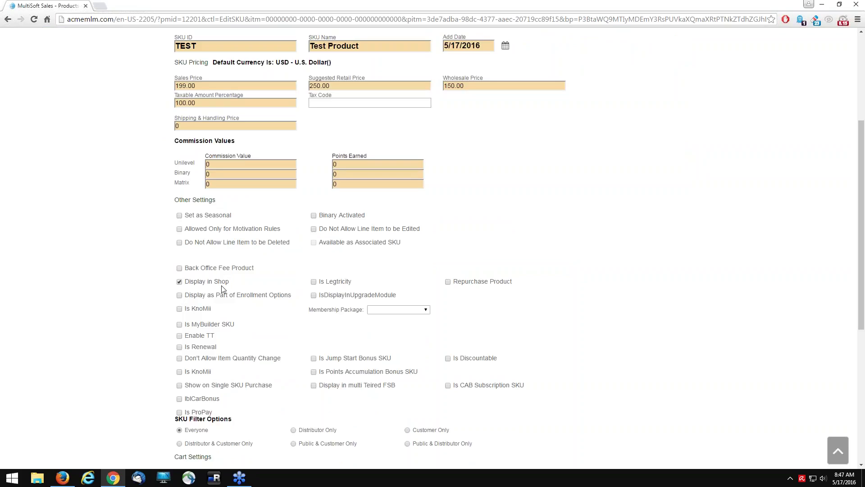
{"action": "left_click", "coordinate": [180, 296]}
{"action": "scroll", "coordinate": [108, 305], "scroll_direction": "down", "scroll_amount": 1}
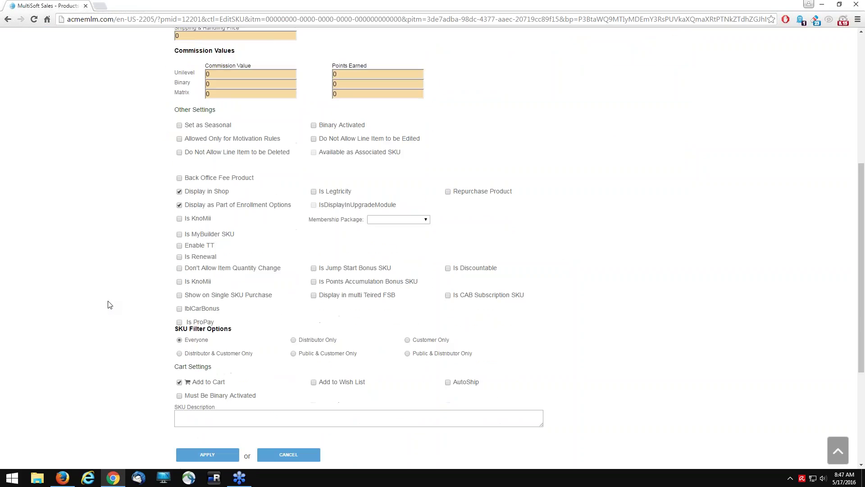
{"action": "scroll", "coordinate": [108, 305], "scroll_direction": "down", "scroll_amount": 1}
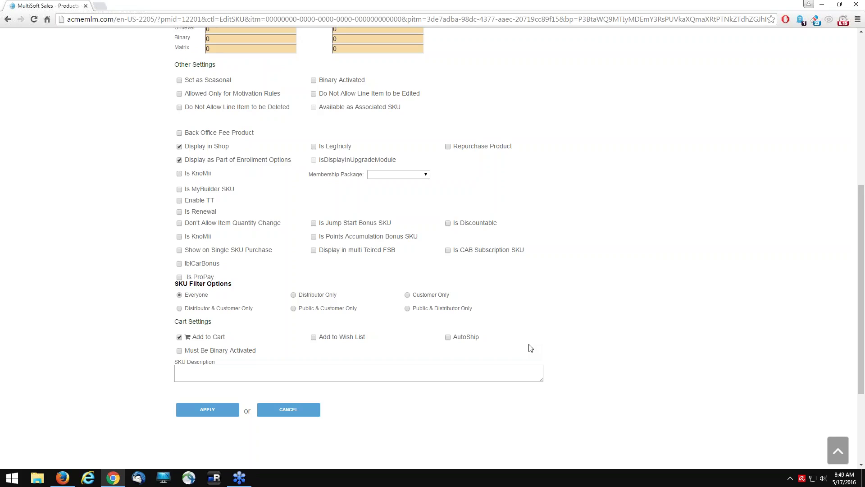
{"action": "scroll", "coordinate": [590, 293], "scroll_direction": "down", "scroll_amount": 2}
{"action": "left_click", "coordinate": [238, 284]}
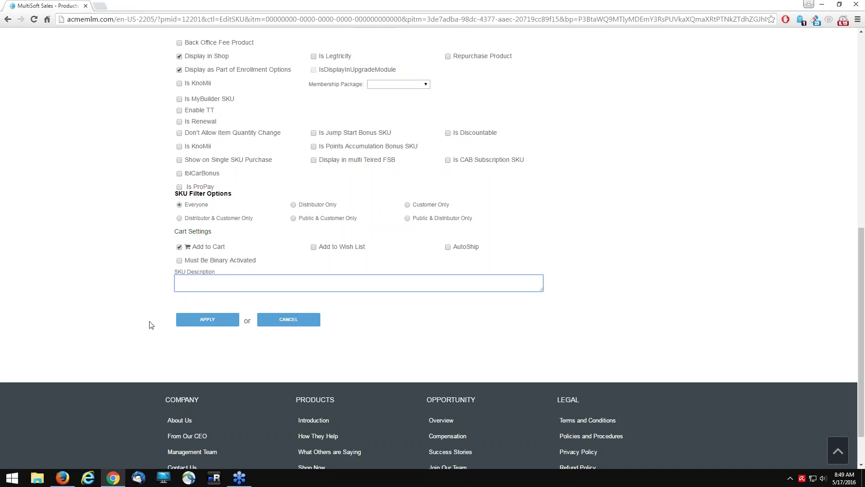
{"action": "left_click", "coordinate": [214, 322]}
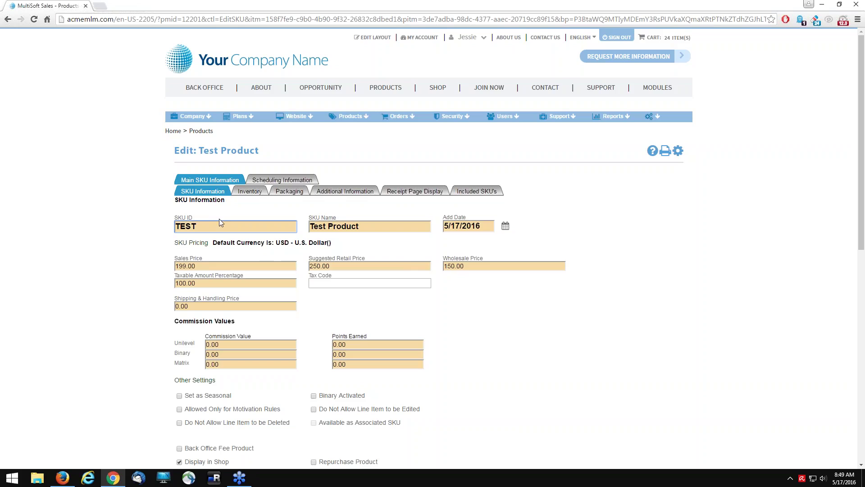
Step: Look through the SKU's inventory, packaging, additional information and receipt page display settings
{"action": "left_click", "coordinate": [249, 191]}
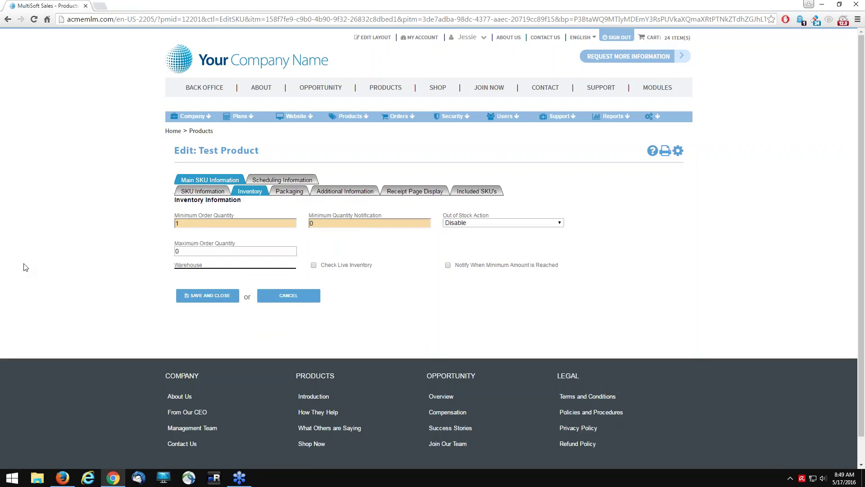
{"action": "left_click", "coordinate": [295, 193]}
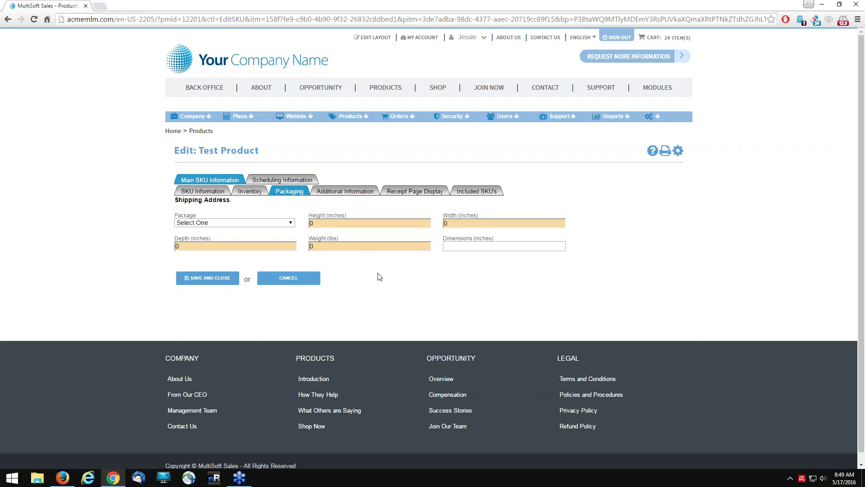
{"action": "left_click", "coordinate": [345, 193]}
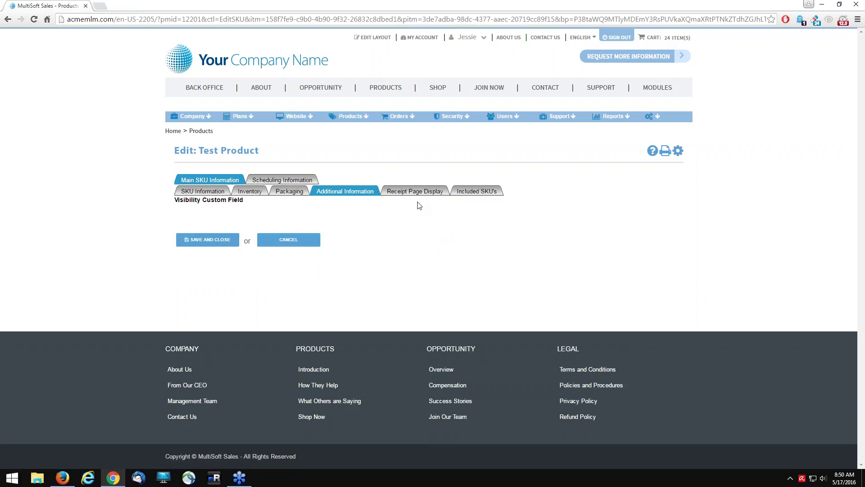
{"action": "left_click", "coordinate": [419, 193]}
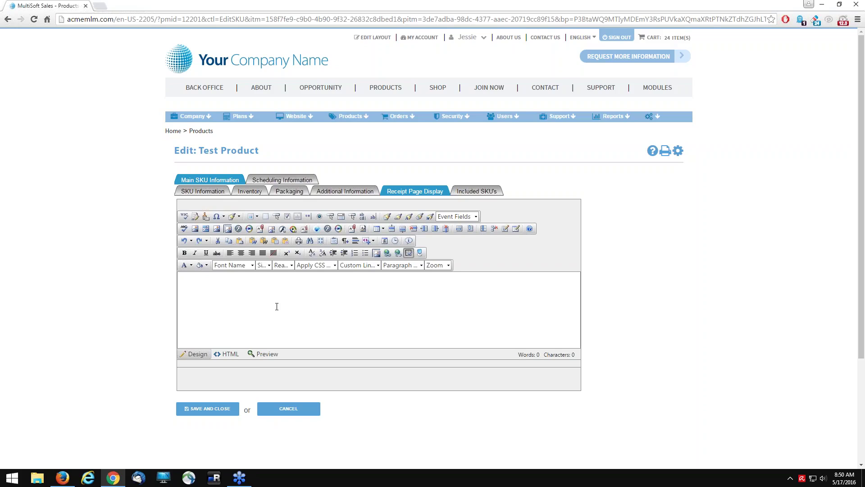
Step: Include Cosmetics Eye Shadow, Cosmetics Nail Polish and Lipstick, Cosmetics Pink Blush and Home Party Jewelry in the SKU package with quantity 1 each
{"action": "left_click", "coordinate": [488, 195]}
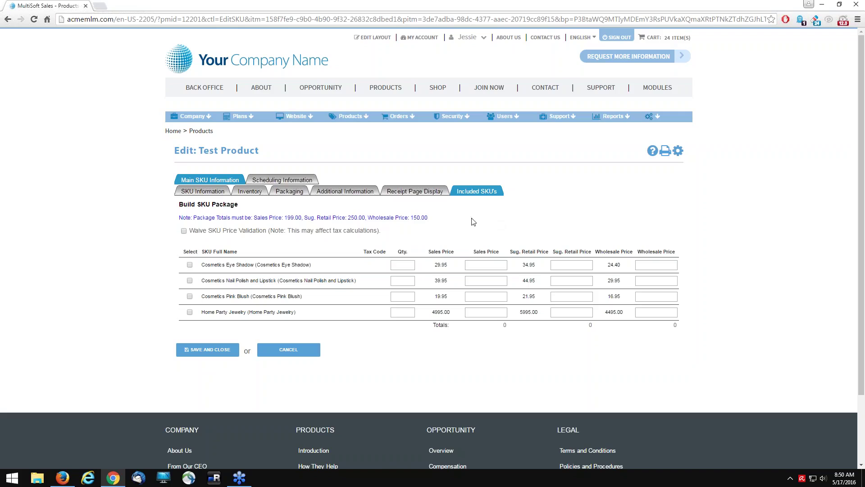
{"action": "left_click", "coordinate": [190, 265]}
{"action": "left_click", "coordinate": [190, 281]}
{"action": "left_click", "coordinate": [189, 296]}
{"action": "left_click", "coordinate": [190, 312]}
{"action": "left_click", "coordinate": [409, 264]}
{"action": "type", "text": "1"}
{"action": "key", "text": "Tab"}
{"action": "type", "text": "1"}
{"action": "key", "text": "Tab"}
{"action": "type", "text": "1"}
{"action": "key", "text": "Tab"}
{"action": "type", "text": "1"}
Step: Set the package's sales, suggested retail and wholesale prices for Cosmetics Eye Shadow to 29.95 each
{"action": "left_click", "coordinate": [493, 266]}
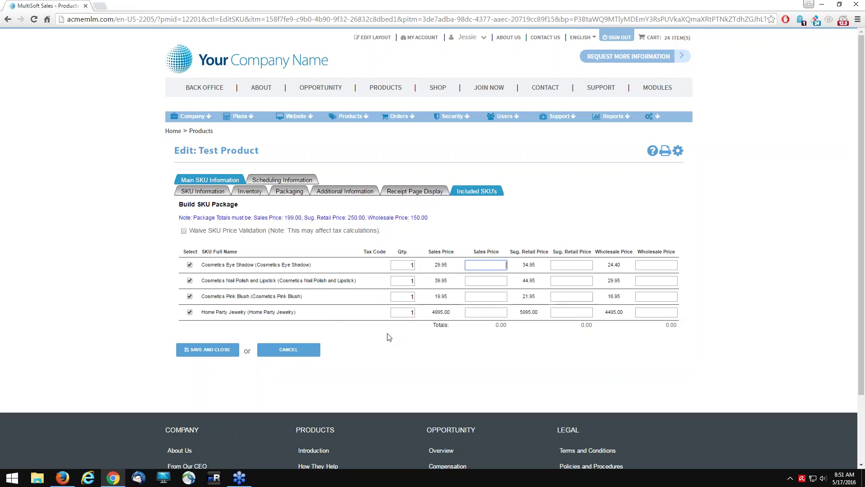
{"action": "double_click", "coordinate": [501, 324]}
{"action": "type", "text": "29.95"}
{"action": "key", "text": "Tab"}
{"action": "type", "text": "29.95"}
{"action": "key", "text": "Tab"}
{"action": "type", "text": "29.95"}
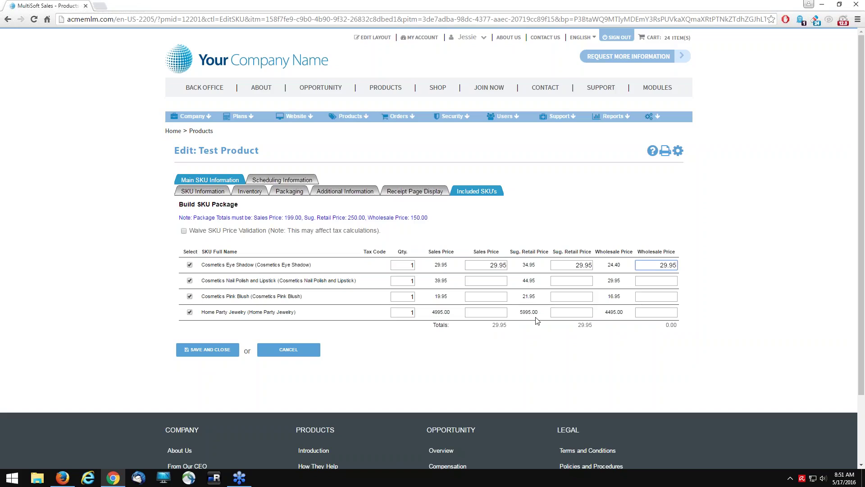
Step: Set the Cosmetics Nail Polish and Lipstick package prices to 39.95 sales, 44.95 suggested retail and 29.95 wholesale
{"action": "left_click", "coordinate": [489, 280]}
{"action": "type", "text": "39.95"}
{"action": "key", "text": "Tab"}
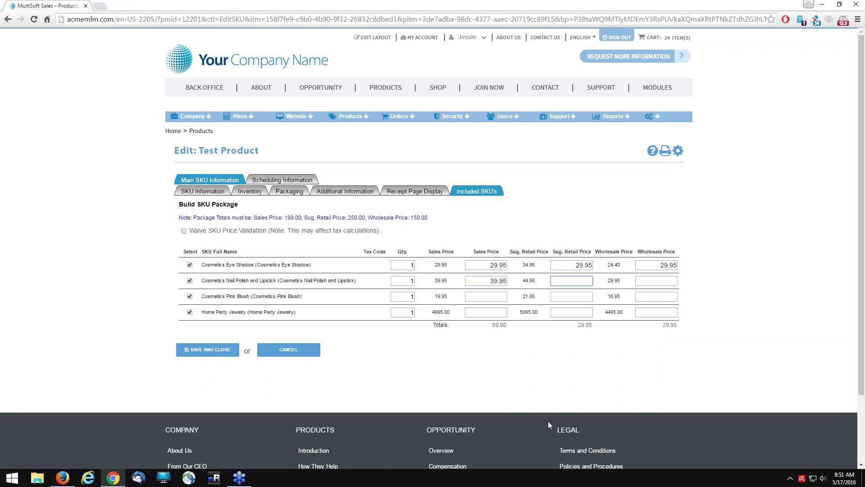
{"action": "type", "text": "49"}
{"action": "key", "text": "BackSpace"}
{"action": "type", "text": "4.95"}
{"action": "key", "text": "Tab"}
{"action": "type", "text": "29.95"}
Step: Set the Cosmetics Pink Blush package prices to 19.95 sales, 21.95 suggested retail and 16.95 wholesale
{"action": "left_click", "coordinate": [479, 296]}
{"action": "type", "text": "19.95"}
{"action": "key", "text": "Tab"}
{"action": "type", "text": "21.95"}
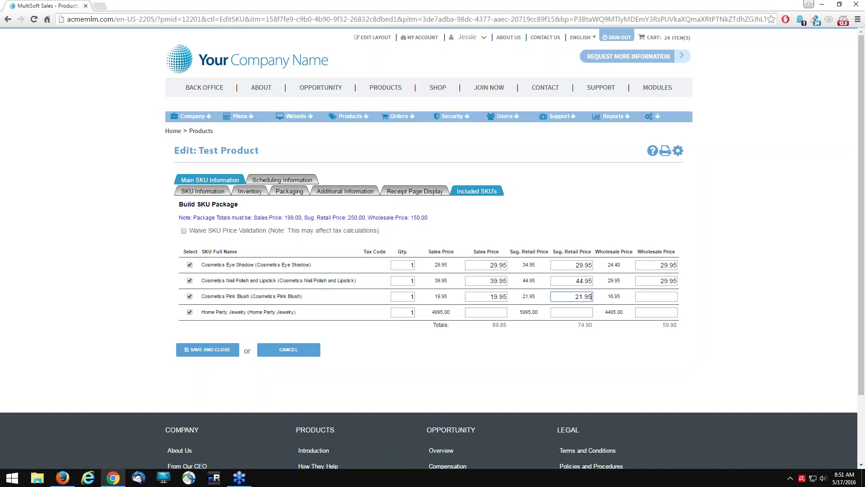
{"action": "key", "text": "Tab"}
{"action": "type", "text": "16.95"}
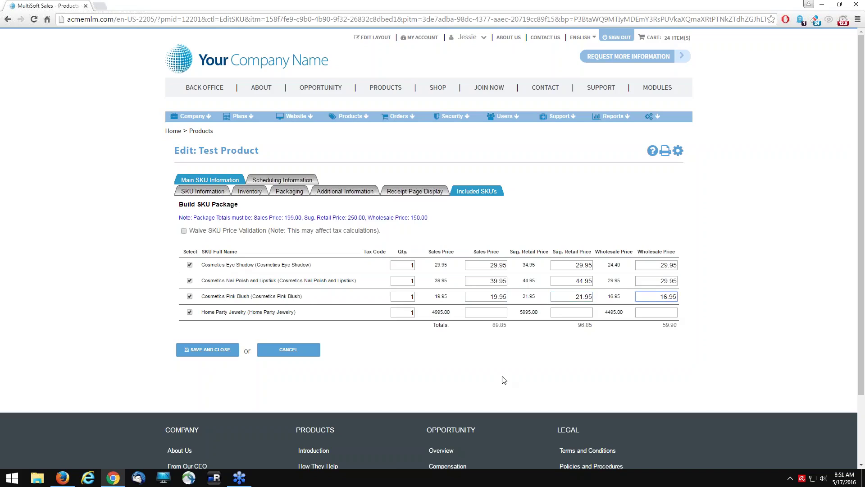
Step: Set the package's sales, suggested retail and wholesale prices for Home Party Jewelry to 100.00 each
{"action": "key", "text": "Tab"}
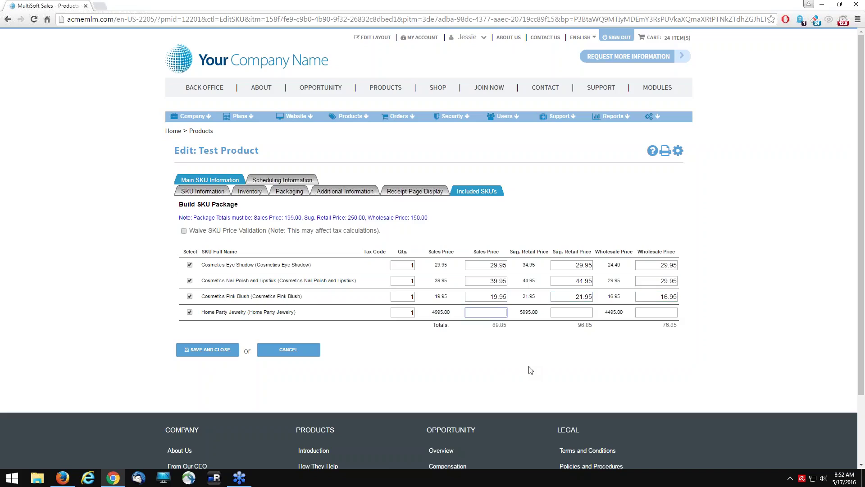
{"action": "type", "text": "499"}
{"action": "key", "text": "BackSpace"}
{"action": "key", "text": "BackSpace"}
{"action": "key", "text": "BackSpace"}
{"action": "type", "text": "100"}
{"action": "key", "text": "Tab"}
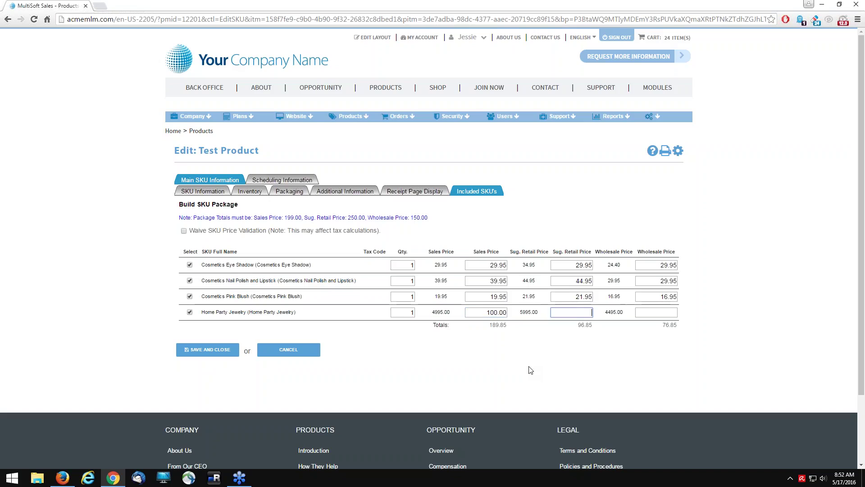
{"action": "type", "text": "100.00"}
{"action": "key", "text": "Tab"}
{"action": "type", "text": "100.00"}
{"action": "key", "text": "Tab"}
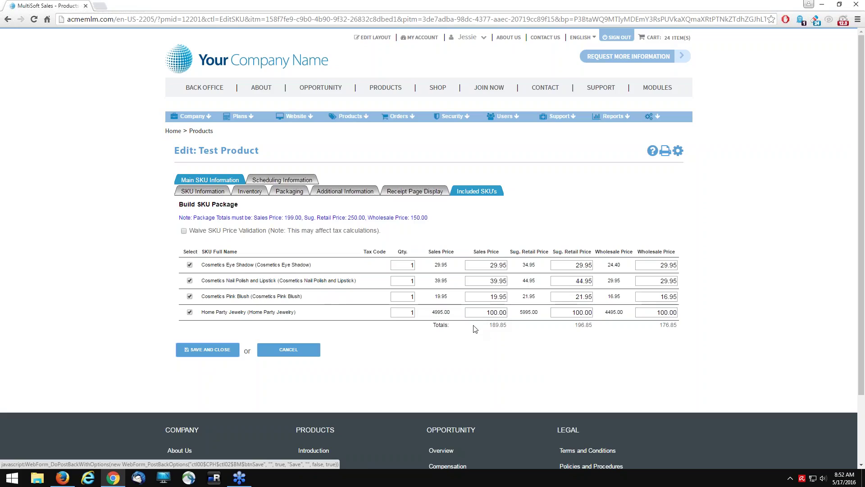
Step: Set the package sales prices to 30.00 for Eye Shadow, 40.00 for Nail Polish and Lipstick, and 20.00 for Pink Blush
{"action": "left_click", "coordinate": [486, 265]}
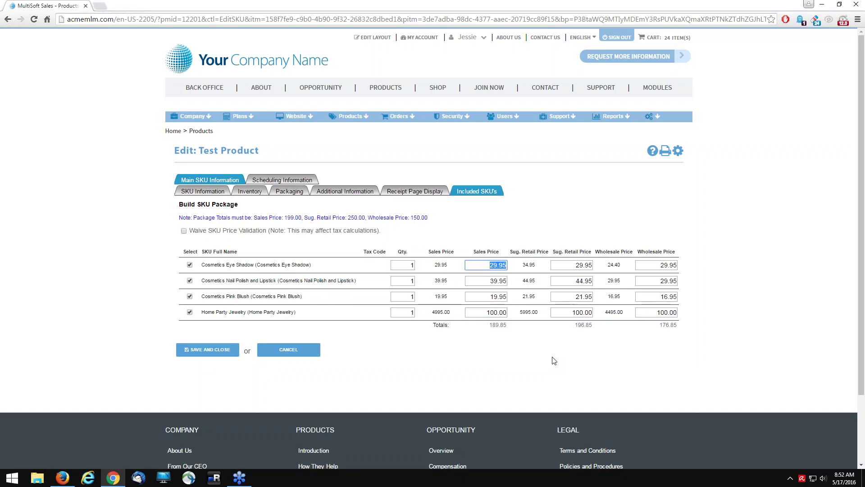
{"action": "type", "text": "30.00"}
{"action": "key", "text": "Tab"}
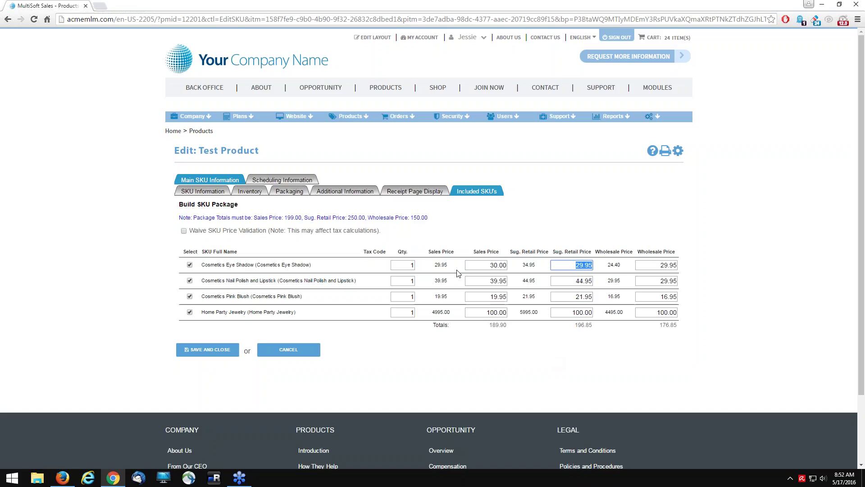
{"action": "left_click", "coordinate": [493, 279]}
{"action": "type", "text": "40.00"}
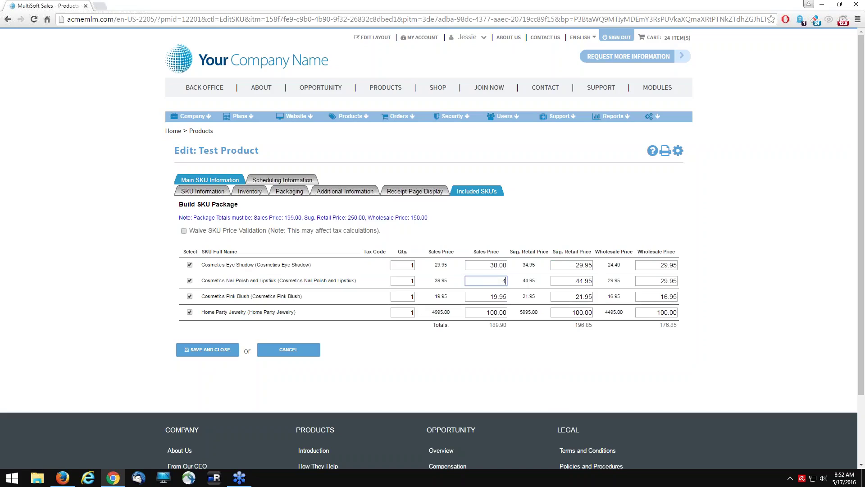
{"action": "key", "text": "Tab"}
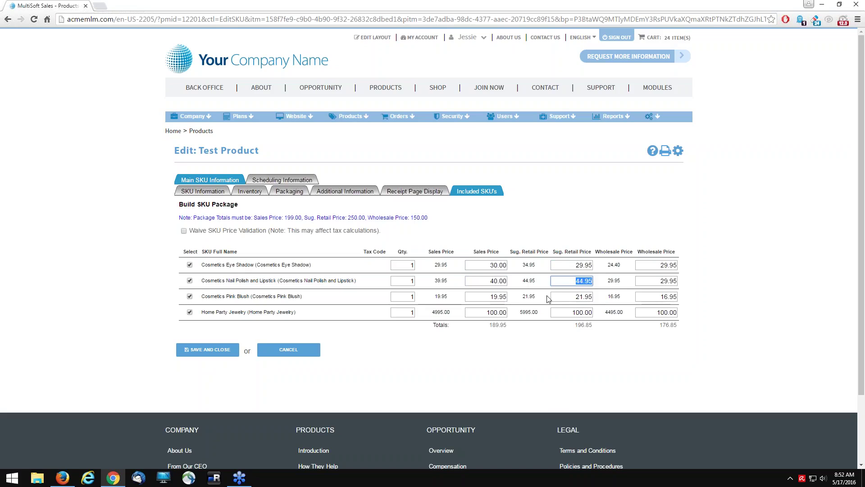
{"action": "left_click", "coordinate": [494, 296]}
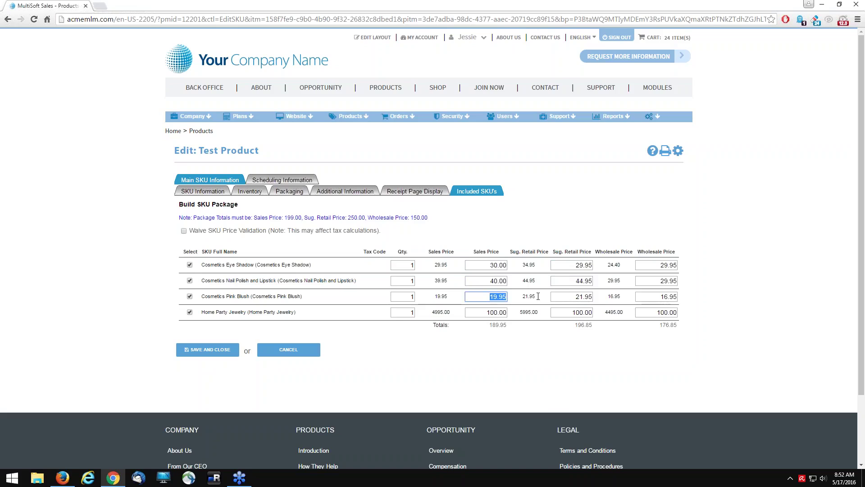
{"action": "type", "text": "20.00"}
{"action": "key", "text": "Tab"}
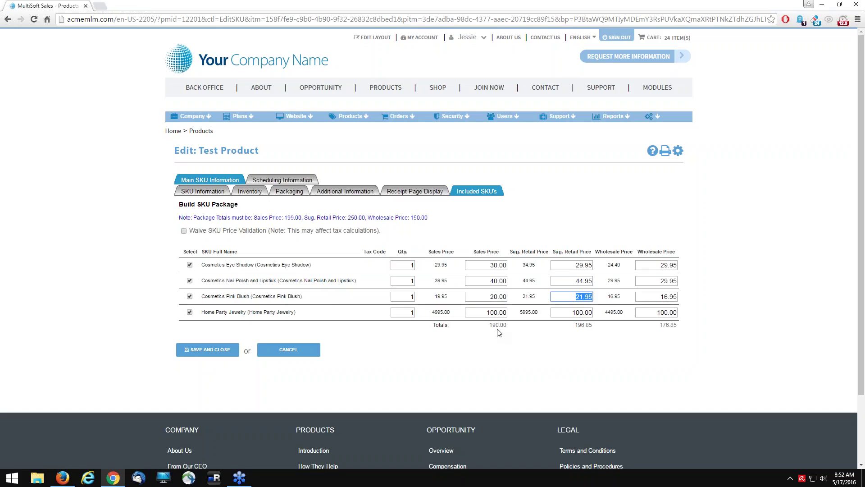
Step: Set the package sales price of Cosmetics Eye Shadow to 39.00
{"action": "left_click", "coordinate": [494, 265]}
{"action": "key", "text": "BackSpace"}
{"action": "type", "text": "9"}
{"action": "key", "text": "Tab"}
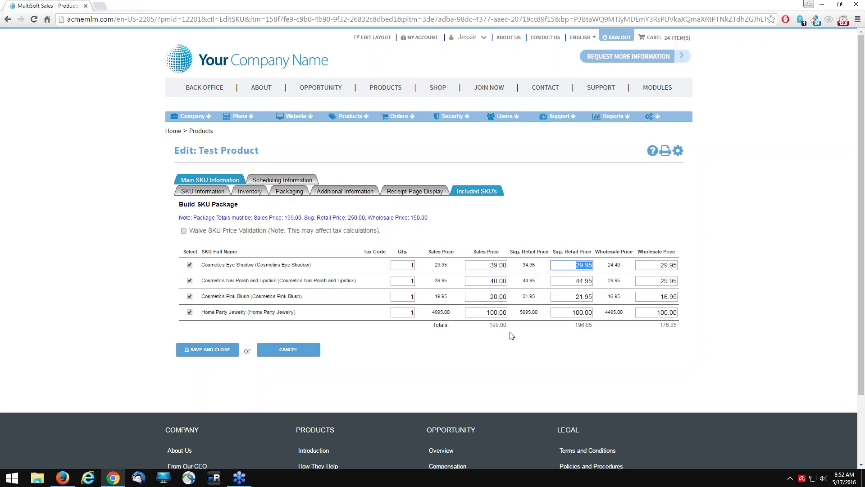
Step: Set the package suggested retail prices to 39.00 for Eye Shadow, 40.00 for Nail Polish and Lipstick, and 20.00 for Pink Blush
{"action": "left_click", "coordinate": [573, 266]}
{"action": "key", "text": "ctrl+a"}
{"action": "type", "text": "39.00"}
{"action": "left_click", "coordinate": [565, 280]}
{"action": "key", "text": "ctrl+a"}
{"action": "type", "text": "40.00"}
{"action": "left_click", "coordinate": [577, 297]}
{"action": "key", "text": "ctrl+a"}
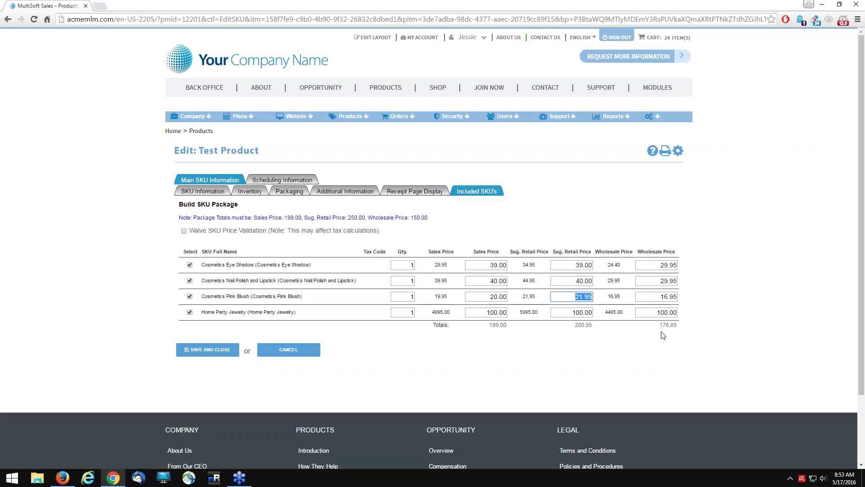
{"action": "type", "text": "20.00"}
{"action": "key", "text": "Tab"}
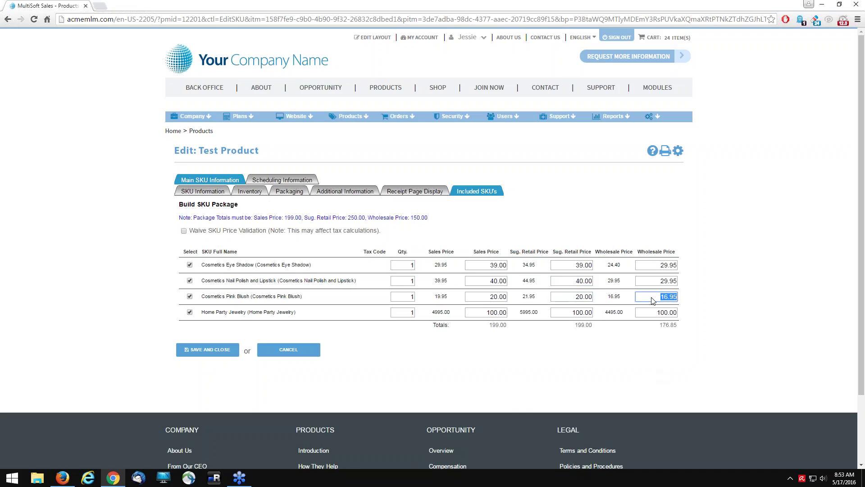
Step: Set the package wholesale price of Cosmetics Eye Shadow to 27.00
{"action": "left_click", "coordinate": [661, 265]}
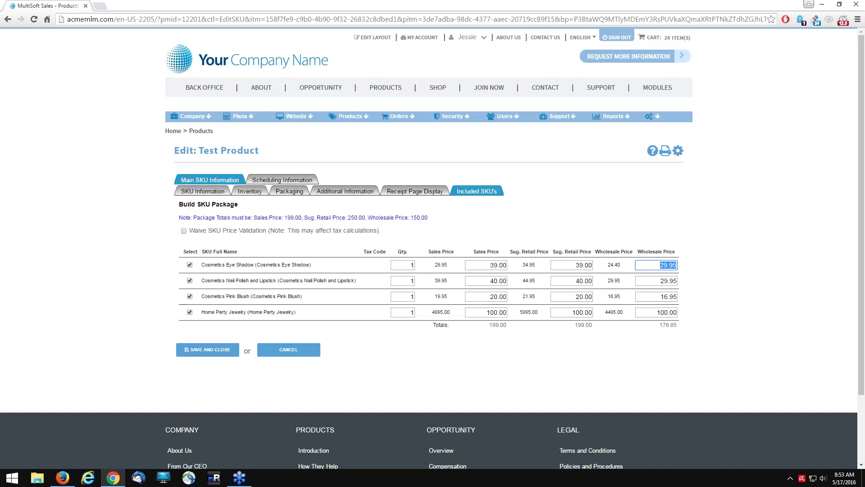
{"action": "type", "text": "27"}
{"action": "key", "text": "Tab"}
{"action": "key", "text": "Tab"}
{"action": "key", "text": "Tab"}
{"action": "key", "text": "Tab"}
{"action": "key", "text": "Tab"}
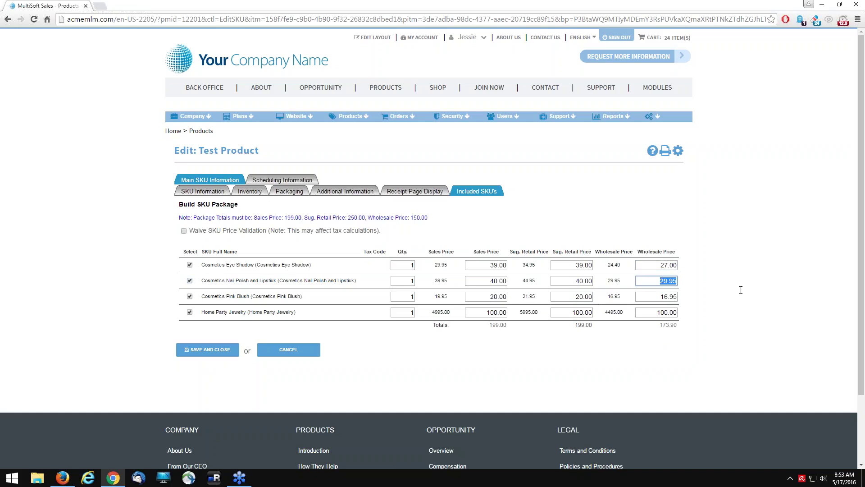
Step: Set the package wholesale prices to 26.00 for Cosmetics Nail Polish and Lipstick and 20.00 for Cosmetics Pink Blush
{"action": "type", "text": "26.00"}
{"action": "key", "text": "Tab"}
{"action": "key", "text": "Tab"}
{"action": "key", "text": "Tab"}
{"action": "key", "text": "Tab"}
{"action": "key", "text": "Tab"}
{"action": "type", "text": "20.00"}
{"action": "key", "text": "Tab"}
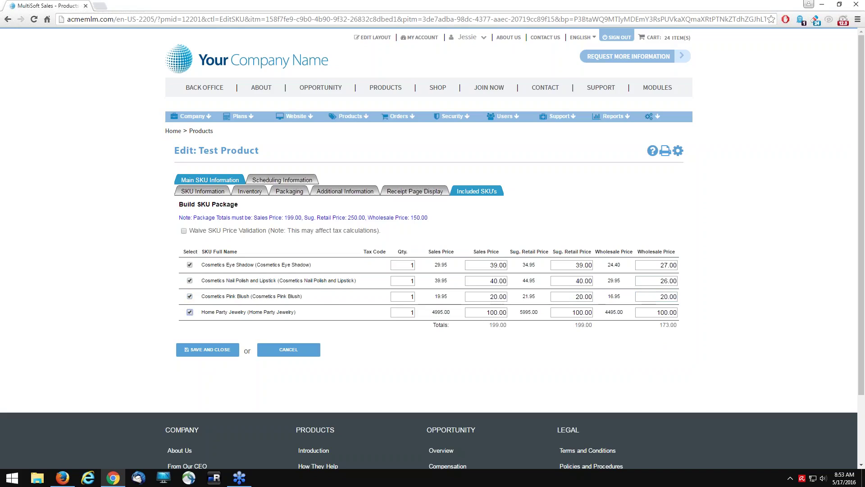
Step: Set the package wholesale price of Cosmetics Pink Blush to 22.00
{"action": "left_click", "coordinate": [668, 298]}
{"action": "key", "text": "BackSpace"}
{"action": "type", "text": "5"}
{"action": "key", "text": "BackSpace"}
{"action": "type", "text": "3"}
{"action": "key", "text": "Tab"}
{"action": "left_click", "coordinate": [668, 298]}
{"action": "key", "text": "BackSpace"}
{"action": "type", "text": "2"}
{"action": "key", "text": "Tab"}
Step: Try package wholesale prices of 90.00 and 86.00 for Home Party Jewelry
{"action": "left_click_drag", "start_coordinate": [668, 312], "coordinate": [660, 312]}
{"action": "key", "text": "BackSpace"}
{"action": "type", "text": "90"}
{"action": "key", "text": "Tab"}
{"action": "left_click_drag", "start_coordinate": [664, 312], "coordinate": [658, 313]}
{"action": "type", "text": "86"}
{"action": "key", "text": "Tab"}
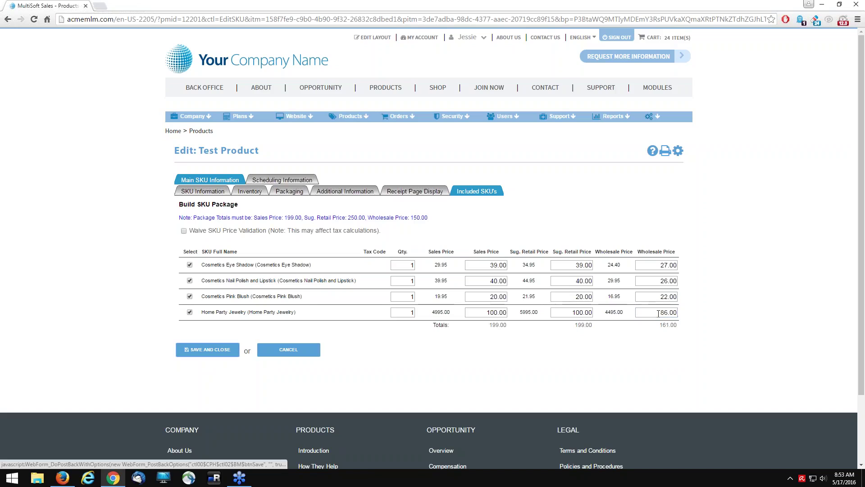
Step: Set the package wholesale price of Home Party Jewelry to 75.00
{"action": "left_click_drag", "start_coordinate": [658, 313], "coordinate": [668, 313]}
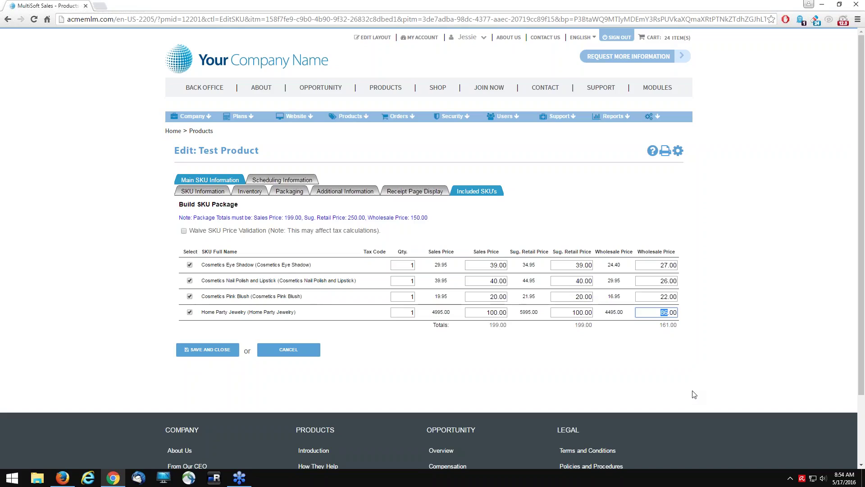
{"action": "type", "text": "76"}
{"action": "key", "text": "Tab"}
{"action": "double_click", "coordinate": [665, 313]}
{"action": "type", "text": "75"}
{"action": "key", "text": "Tab"}
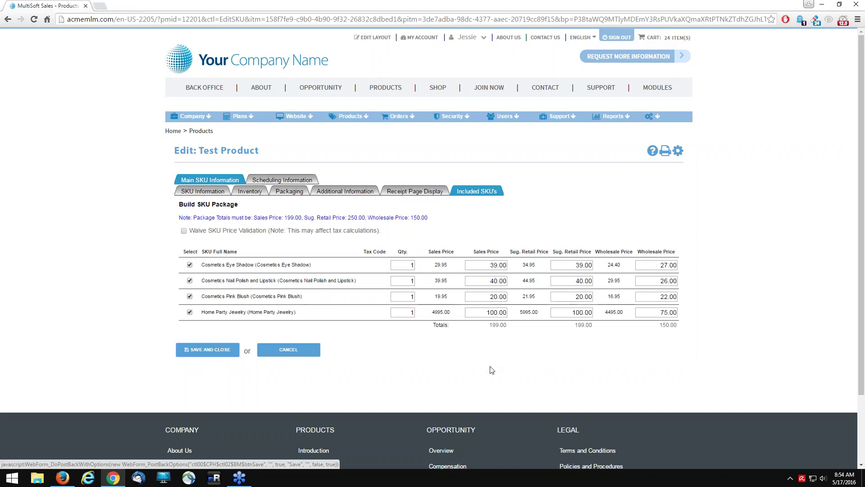
Step: Check the SKU's own pricing information and return to its included SKUs
{"action": "left_click", "coordinate": [203, 191]}
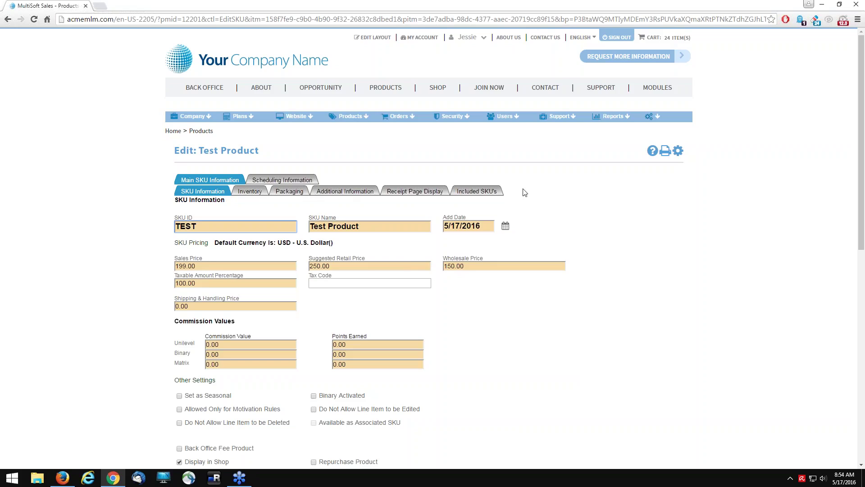
{"action": "left_click", "coordinate": [478, 191]}
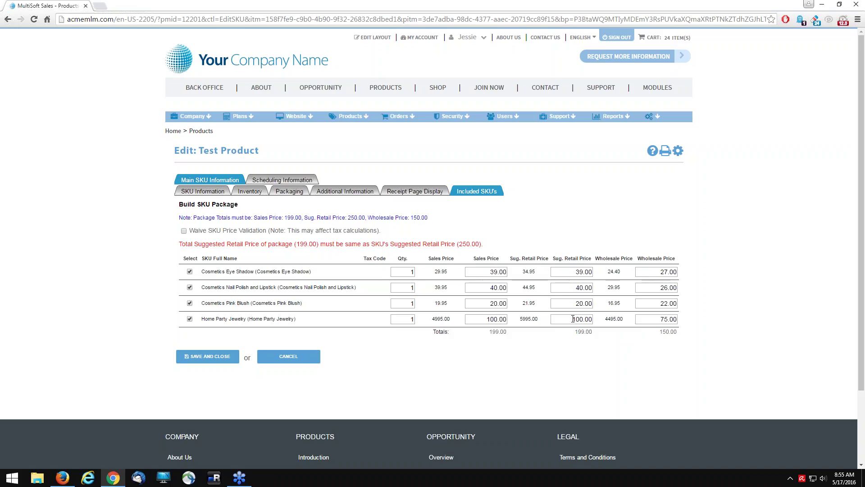
Step: Try package suggested retail prices of 130.00 and 140.00 for Home Party Jewelry
{"action": "left_click_drag", "start_coordinate": [573, 319], "coordinate": [584, 318]}
{"action": "type", "text": "240"}
{"action": "key", "text": "Tab"}
{"action": "left_click_drag", "start_coordinate": [572, 319], "coordinate": [583, 320]}
{"action": "type", "text": "130"}
{"action": "key", "text": "Tab"}
{"action": "left_click", "coordinate": [576, 319]}
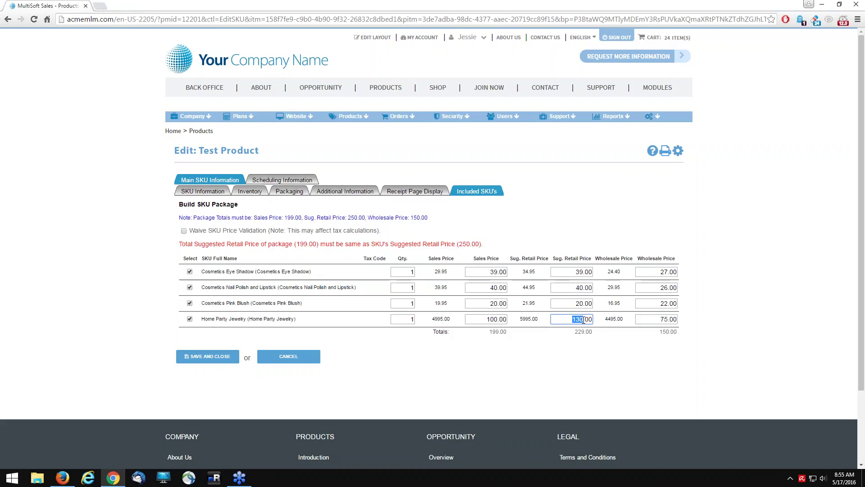
{"action": "double_click", "coordinate": [579, 320]}
{"action": "type", "text": "1"}
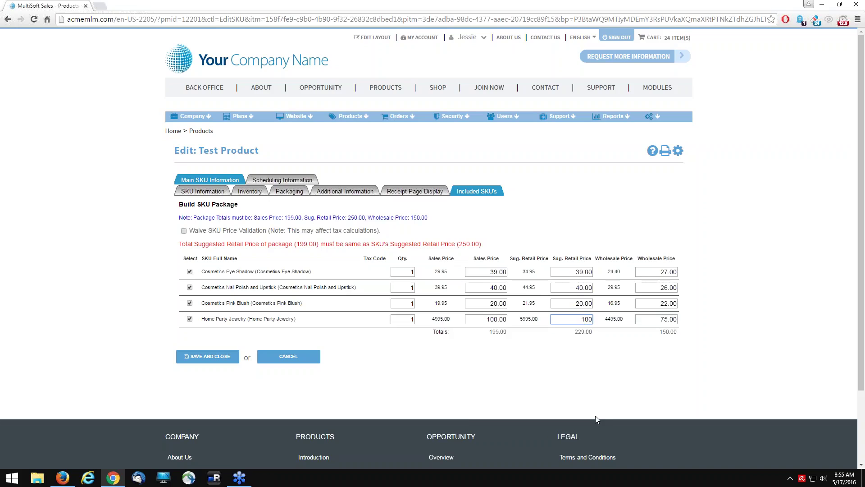
{"action": "type", "text": "40"}
{"action": "key", "text": "Tab"}
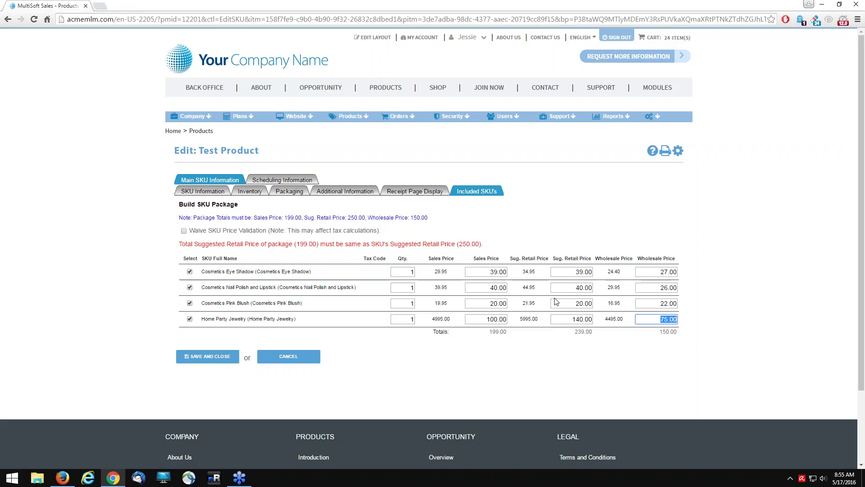
Step: Set the package suggested retail price of Home Party Jewelry to 151.00
{"action": "left_click_drag", "start_coordinate": [584, 319], "coordinate": [578, 320]}
{"action": "type", "text": "49"}
{"action": "key", "text": "Tab"}
{"action": "left_click_drag", "start_coordinate": [583, 319], "coordinate": [579, 319]}
{"action": "type", "text": "51"}
{"action": "key", "text": "Tab"}
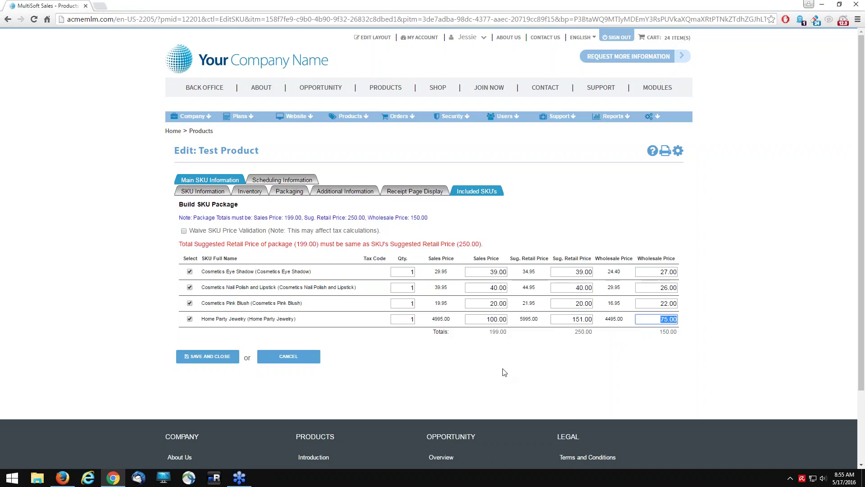
Step: Save and close the SKU with its package, and save and close the Test Product record
{"action": "left_click", "coordinate": [191, 360]}
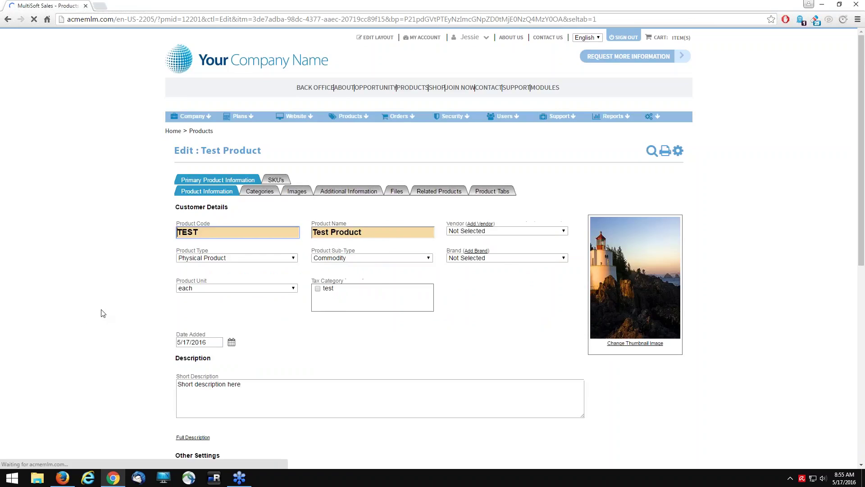
{"action": "scroll", "coordinate": [102, 313], "scroll_direction": "down", "scroll_amount": 6}
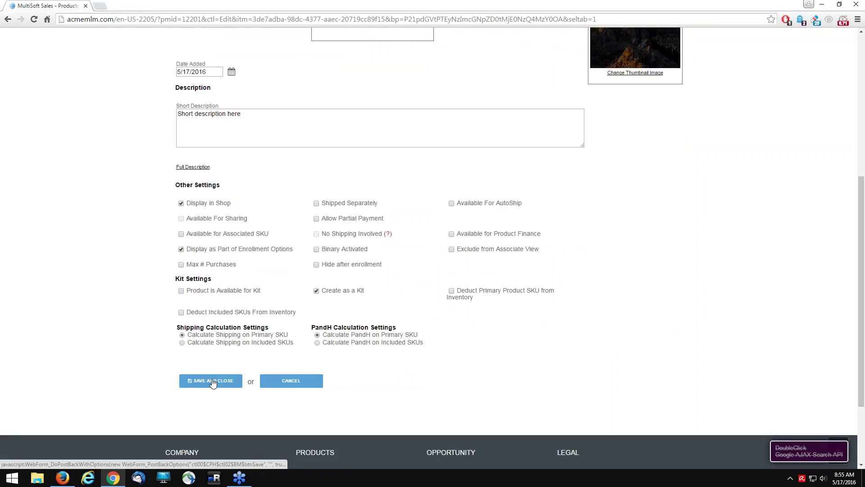
{"action": "left_click", "coordinate": [210, 381]}
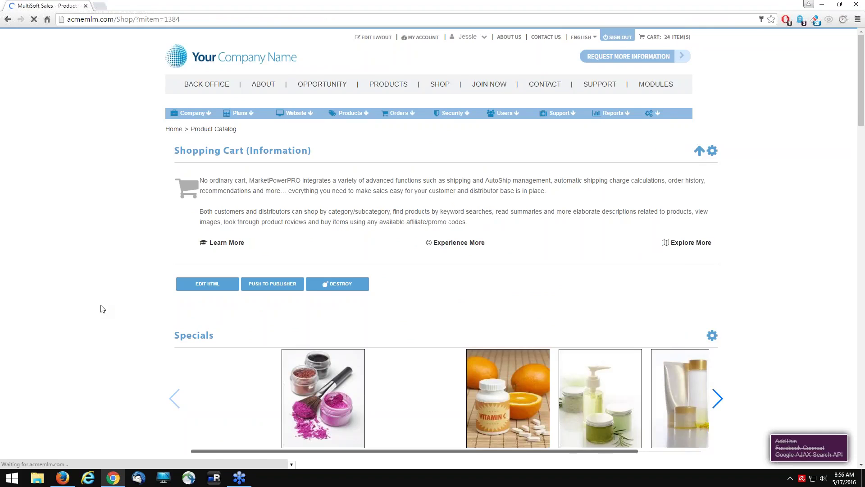
Step: Find Test Product in the shop's product catalog and open its detail page
{"action": "scroll", "coordinate": [102, 309], "scroll_direction": "down", "scroll_amount": 3}
{"action": "scroll", "coordinate": [103, 310], "scroll_direction": "down", "scroll_amount": 2}
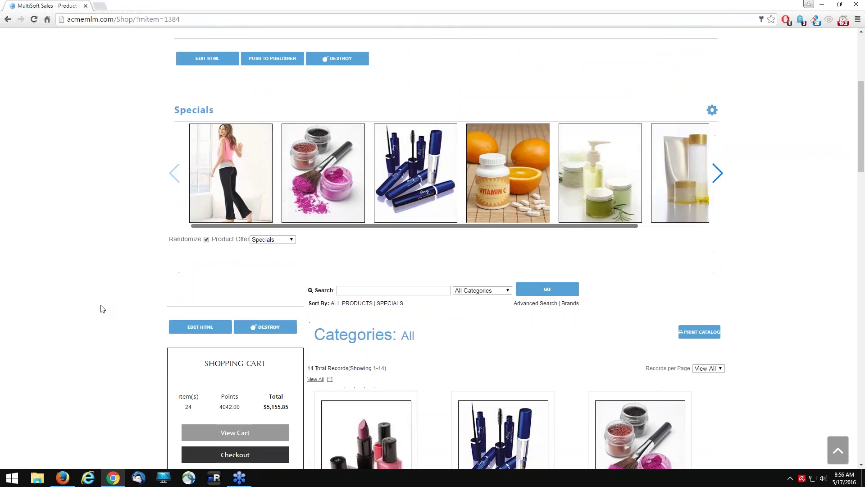
{"action": "scroll", "coordinate": [103, 309], "scroll_direction": "down", "scroll_amount": 7}
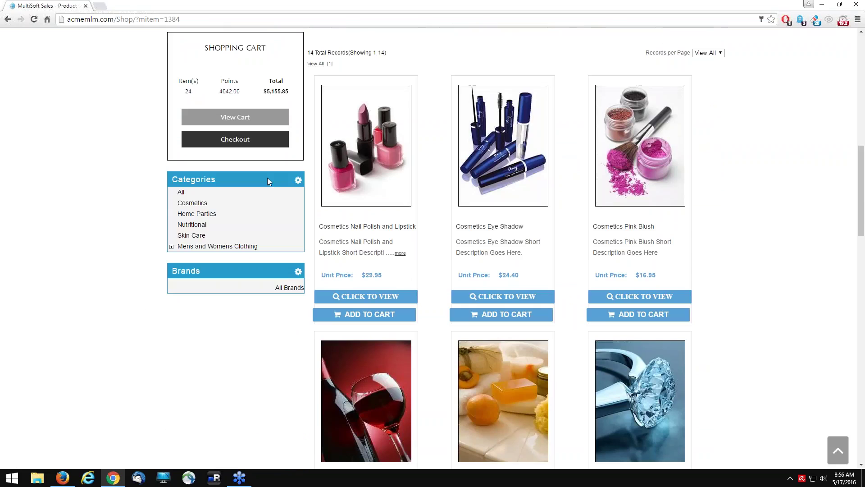
{"action": "scroll", "coordinate": [249, 360], "scroll_direction": "down", "scroll_amount": 12}
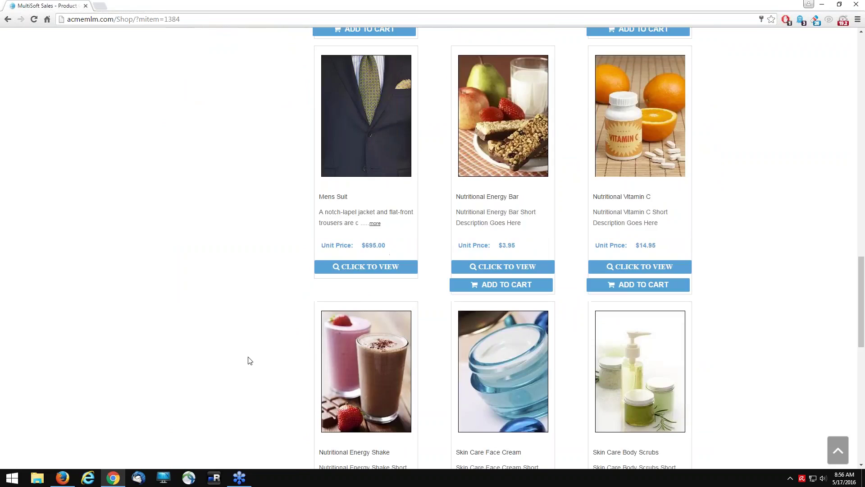
{"action": "scroll", "coordinate": [248, 360], "scroll_direction": "down", "scroll_amount": 6}
{"action": "scroll", "coordinate": [218, 346], "scroll_direction": "down", "scroll_amount": 5}
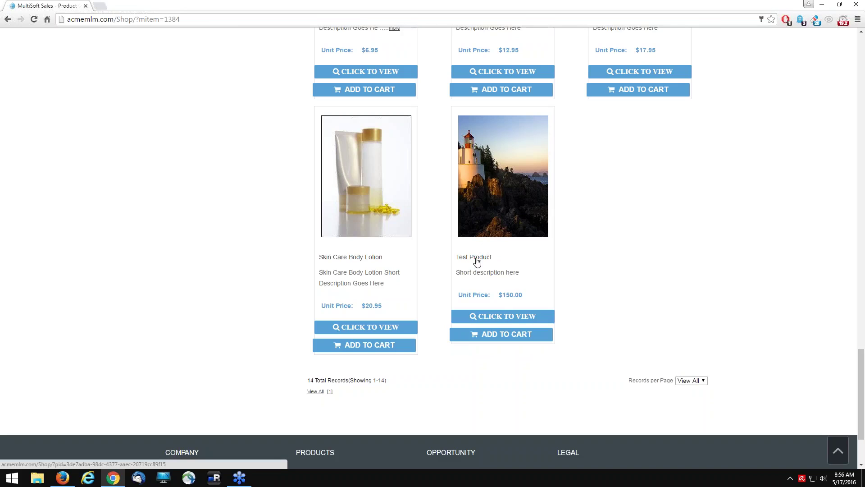
{"action": "left_click", "coordinate": [518, 321]}
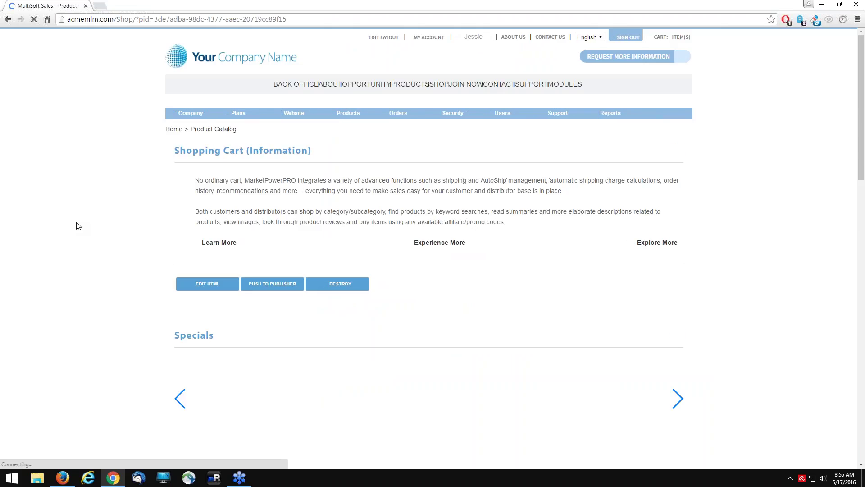
Step: Examine the retail price, sales price, your price and savings listed on Test Product's detail page in the shop
{"action": "scroll", "coordinate": [76, 226], "scroll_direction": "down", "scroll_amount": 5}
{"action": "scroll", "coordinate": [77, 226], "scroll_direction": "down", "scroll_amount": 4}
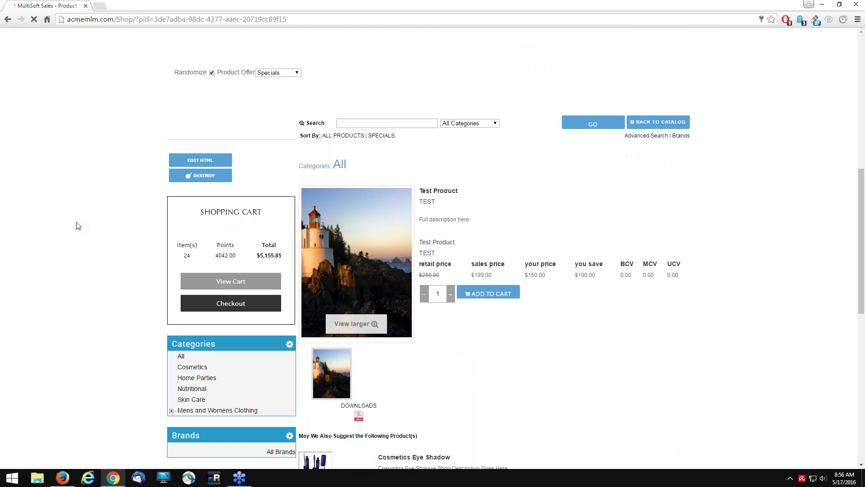
{"action": "scroll", "coordinate": [76, 225], "scroll_direction": "down", "scroll_amount": 1}
{"action": "scroll", "coordinate": [77, 225], "scroll_direction": "down", "scroll_amount": 1}
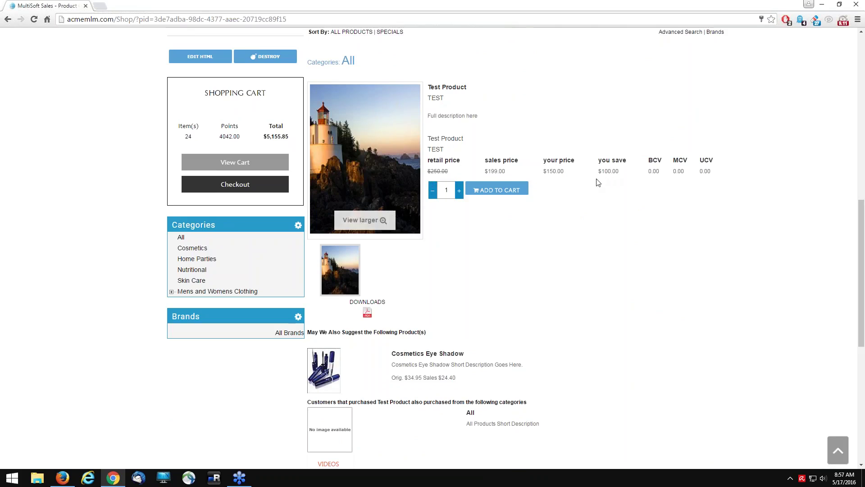
{"action": "left_click_drag", "start_coordinate": [445, 170], "coordinate": [427, 170]}
{"action": "left_click", "coordinate": [583, 238]}
{"action": "double_click", "coordinate": [550, 172]}
{"action": "left_click", "coordinate": [602, 234]}
Step: View the enlarged Test Product image and close it again
{"action": "mouse_move", "coordinate": [359, 121]}
{"action": "left_click", "coordinate": [382, 224]}
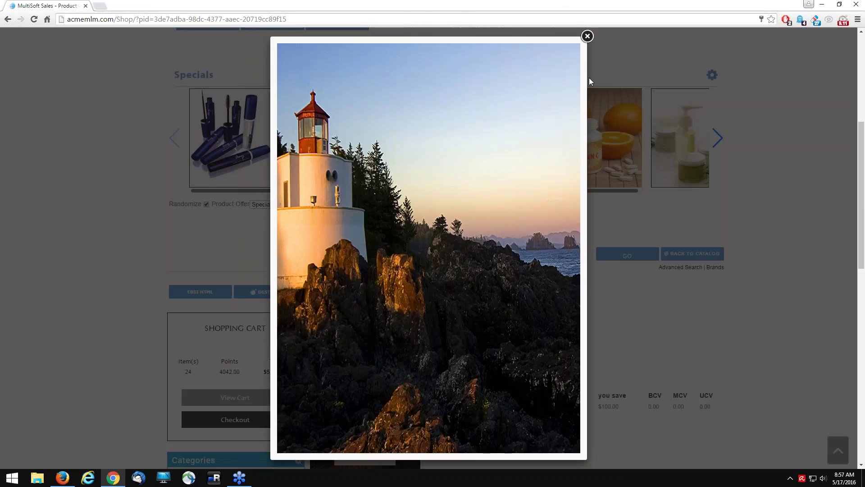
{"action": "left_click", "coordinate": [587, 36]}
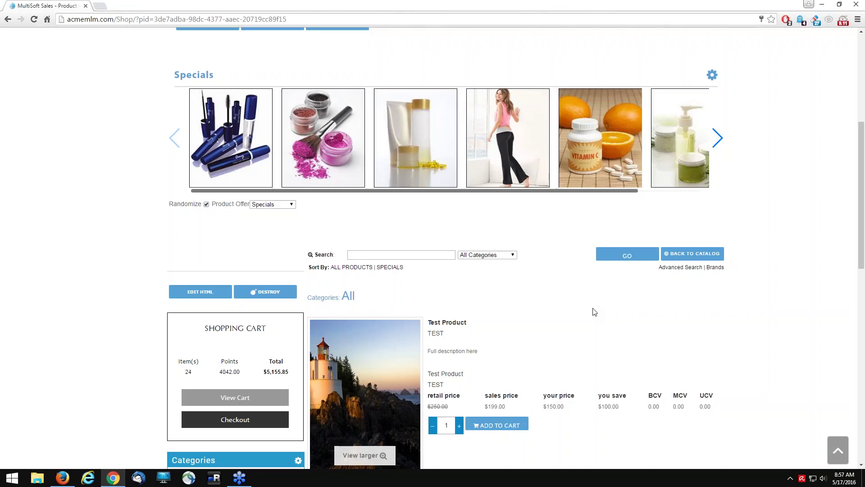
Step: Download the PDF attached to Test Product and open the downloaded Test.pdf
{"action": "scroll", "coordinate": [594, 310], "scroll_direction": "down", "scroll_amount": 4}
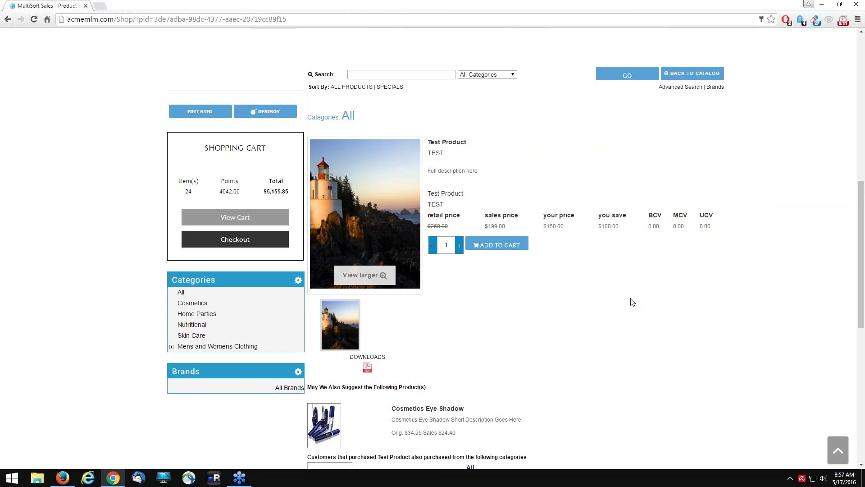
{"action": "scroll", "coordinate": [631, 301], "scroll_direction": "down", "scroll_amount": 3}
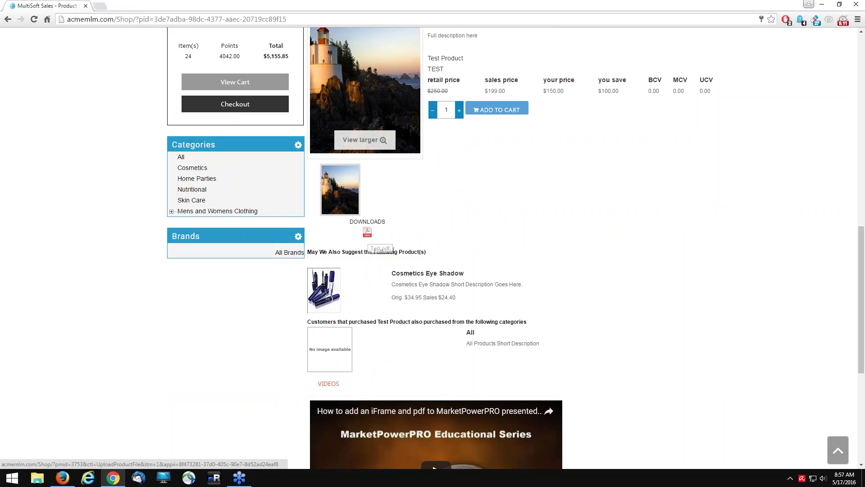
{"action": "left_click", "coordinate": [367, 233]}
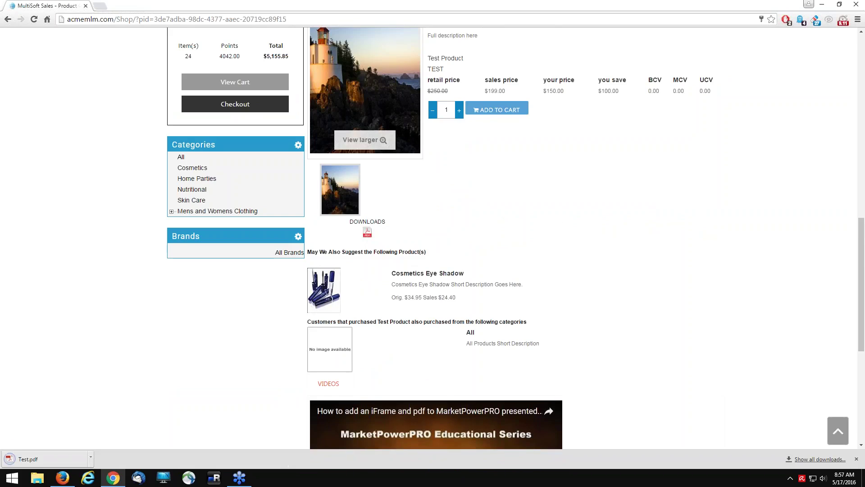
{"action": "left_click", "coordinate": [41, 460]}
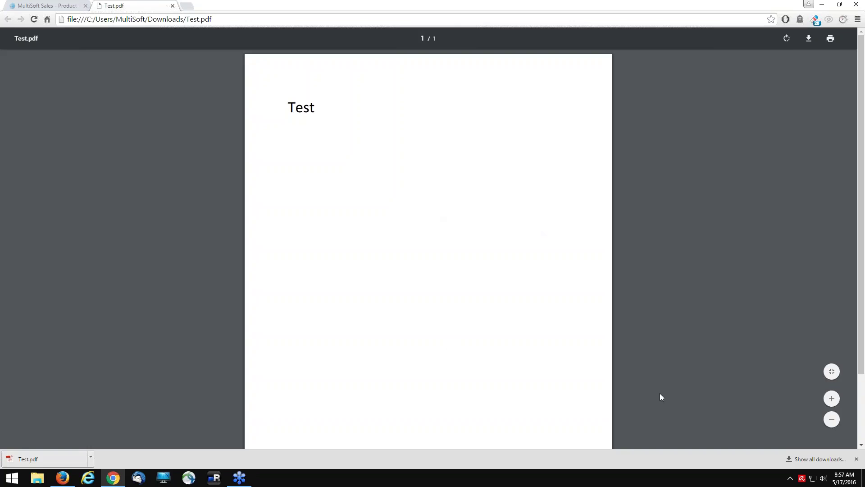
Step: Dismiss the downloads bar, view Test.pdf at a smaller zoom, and close the PDF to return to the product page
{"action": "left_click", "coordinate": [857, 459]}
{"action": "left_click", "coordinate": [832, 439]}
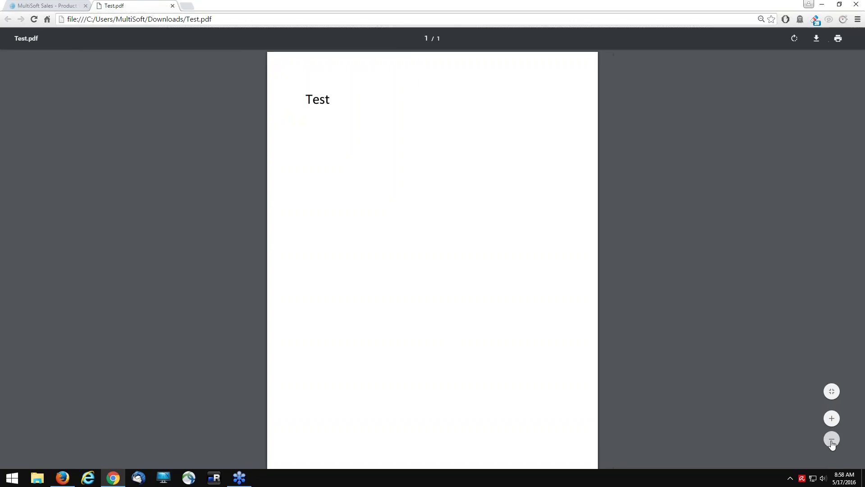
{"action": "left_click", "coordinate": [832, 439]}
{"action": "left_click", "coordinate": [832, 439]}
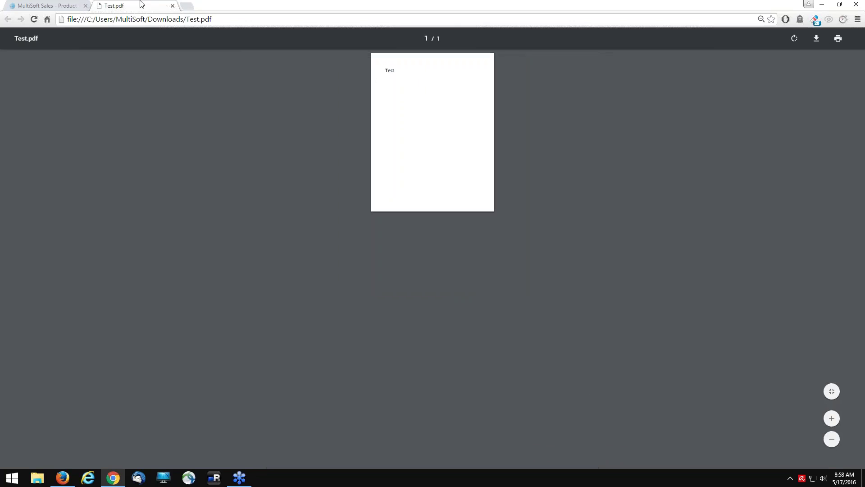
{"action": "left_click", "coordinate": [173, 6]}
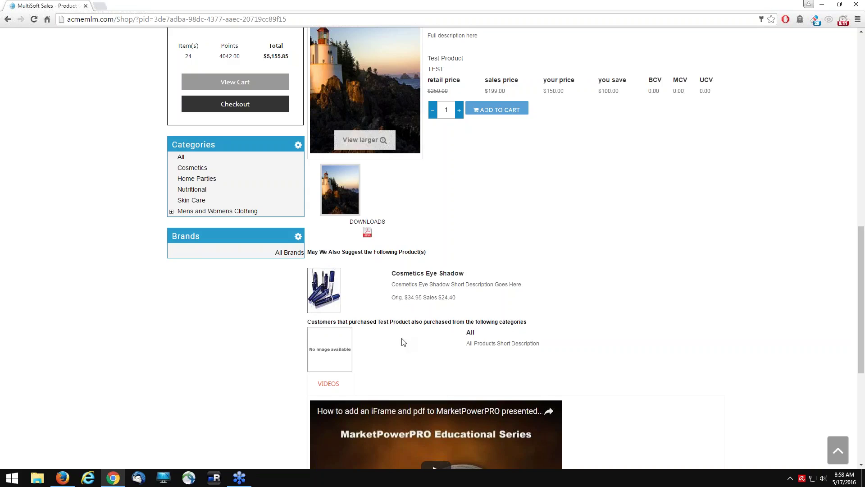
Step: Review Test Product's suggested products, related categories and embedded video, and return to its pricing details
{"action": "scroll", "coordinate": [585, 320], "scroll_direction": "down", "scroll_amount": 4}
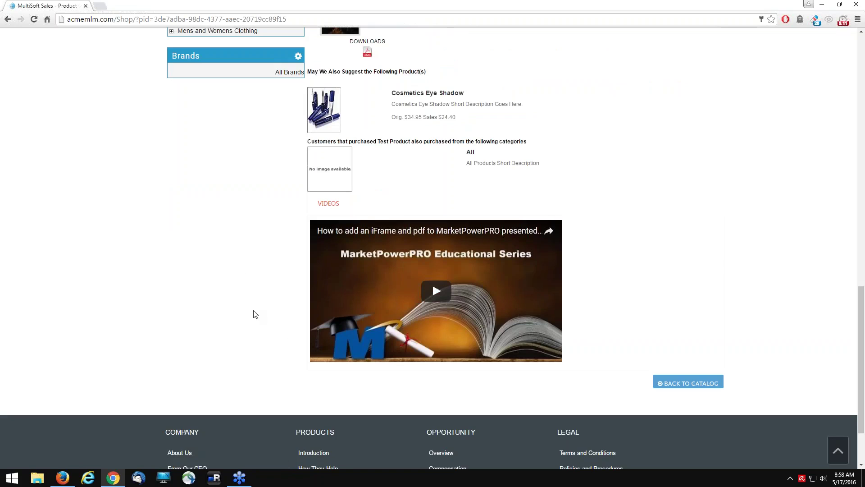
{"action": "scroll", "coordinate": [266, 316], "scroll_direction": "up", "scroll_amount": 5}
{"action": "scroll", "coordinate": [631, 320], "scroll_direction": "up", "scroll_amount": 2}
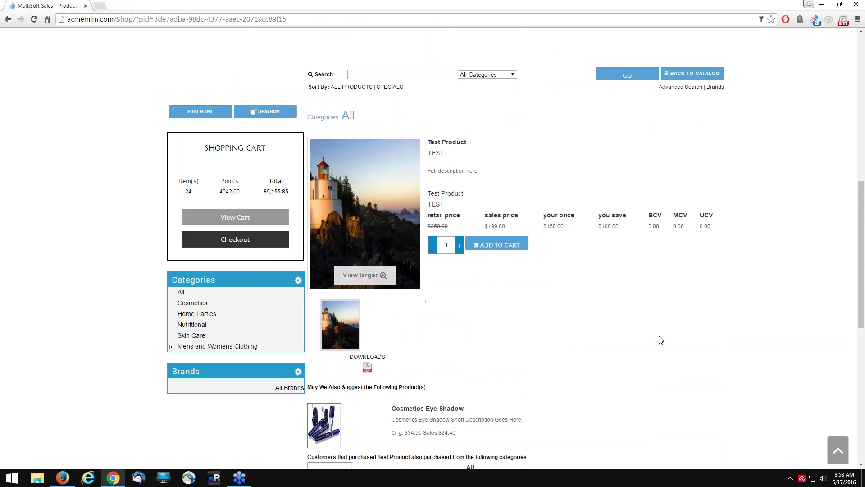